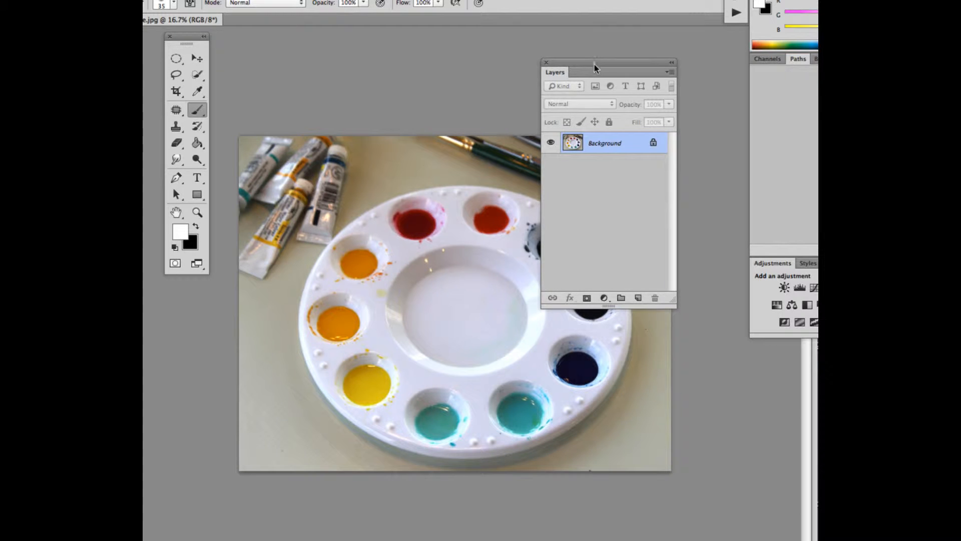
- Add a Black & White adjustment layer above the Background layer of the palette photo
left_click_drag(594, 63, 652, 57)
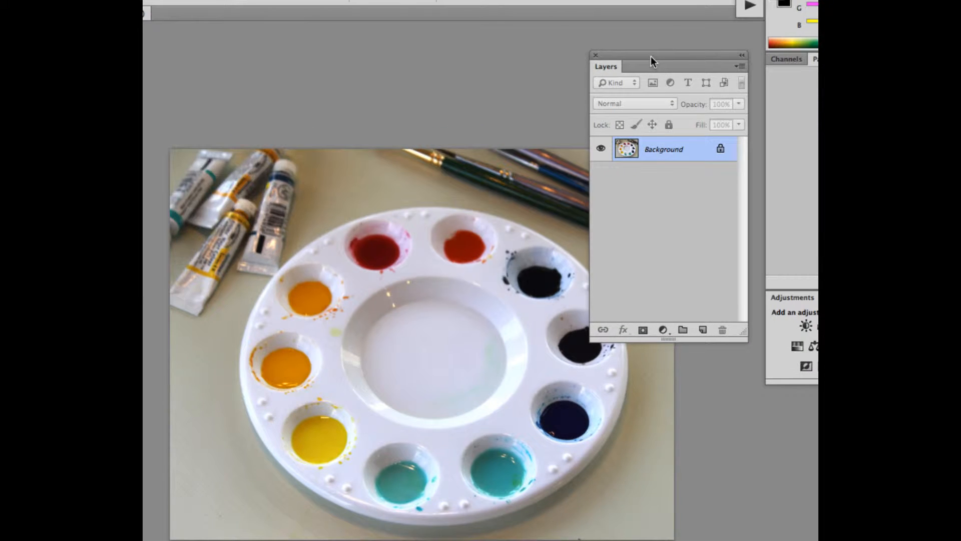
left_click(664, 330)
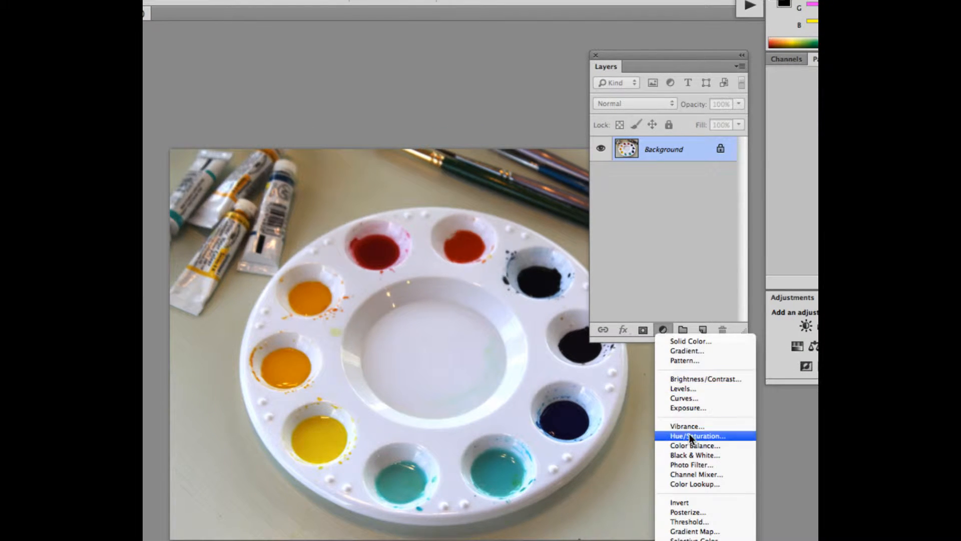
left_click(687, 454)
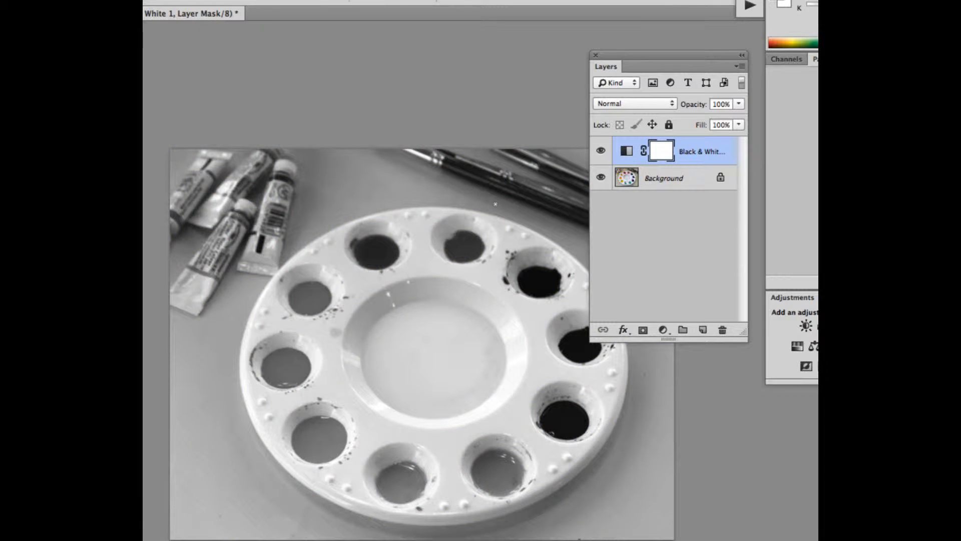
- Open the Black & White adjustment layer's properties and position them clear of the palette's paint wells
left_click_drag(625, 149, 626, 151)
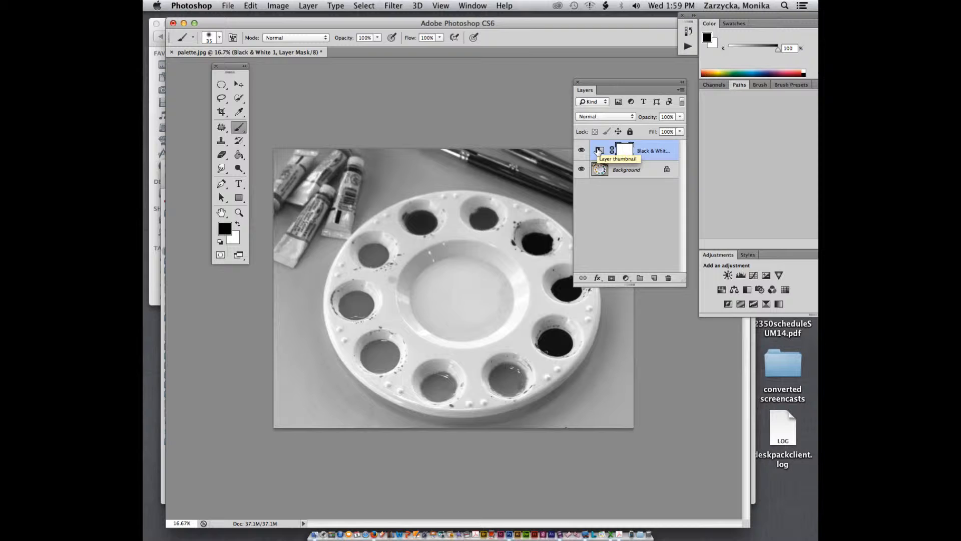
left_click(599, 152)
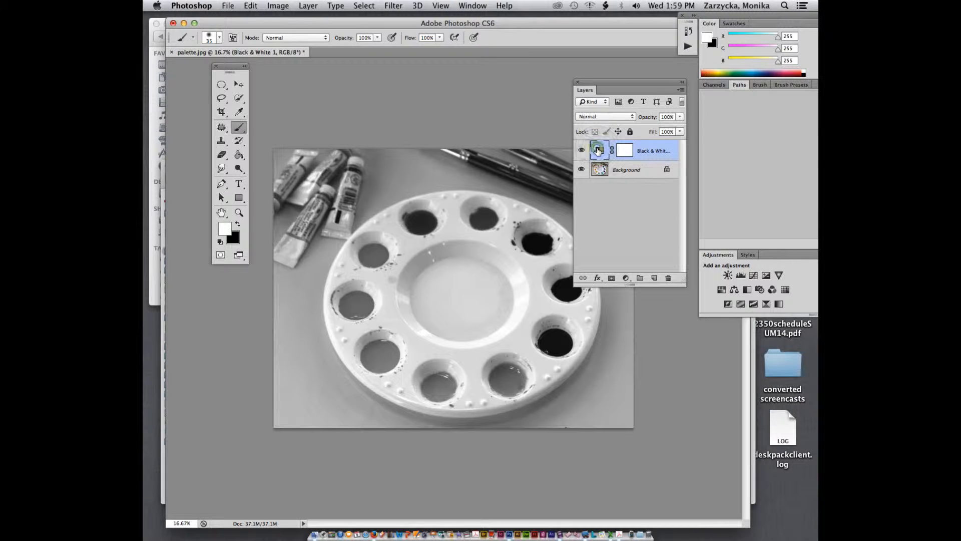
left_click(599, 150)
left_click(600, 150)
key("Tab")
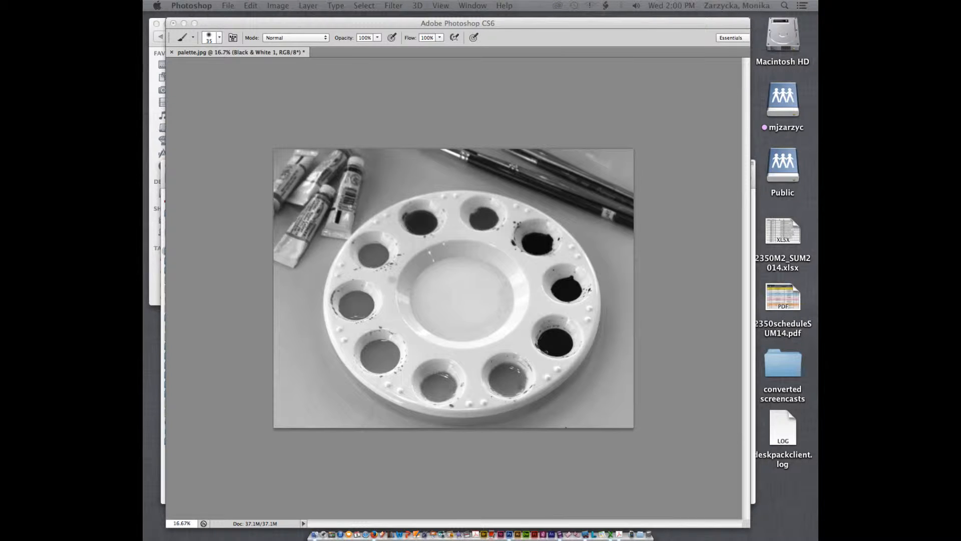
left_click(292, 27)
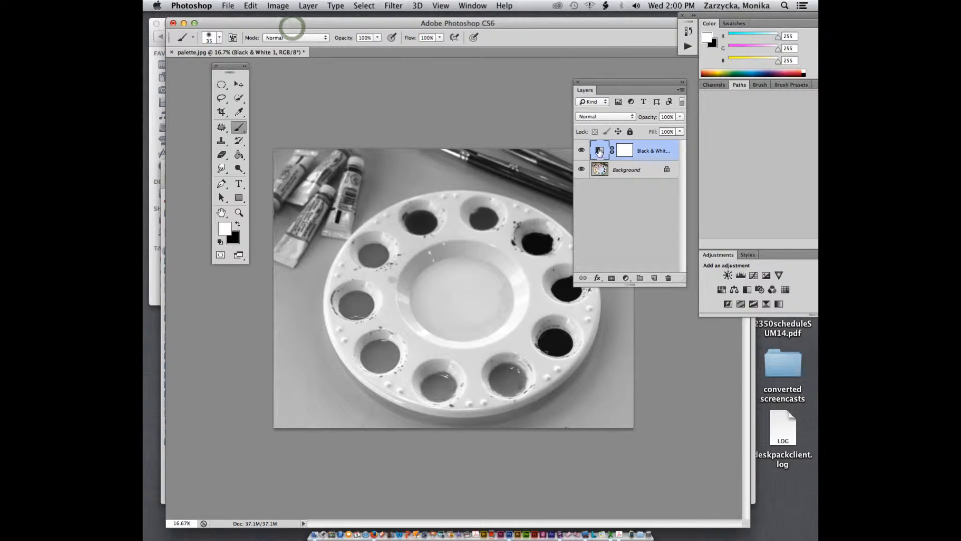
left_click_drag(600, 151, 696, 160)
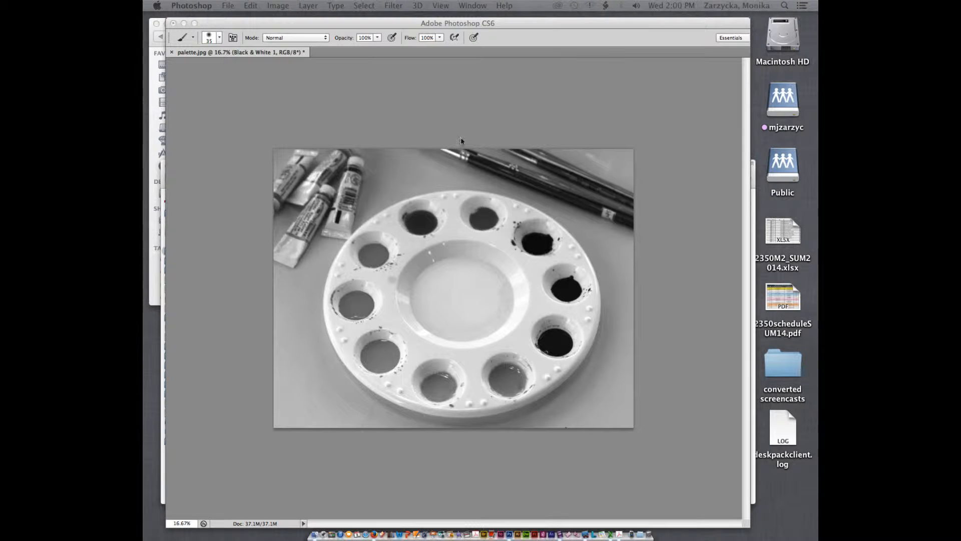
left_click(384, 188)
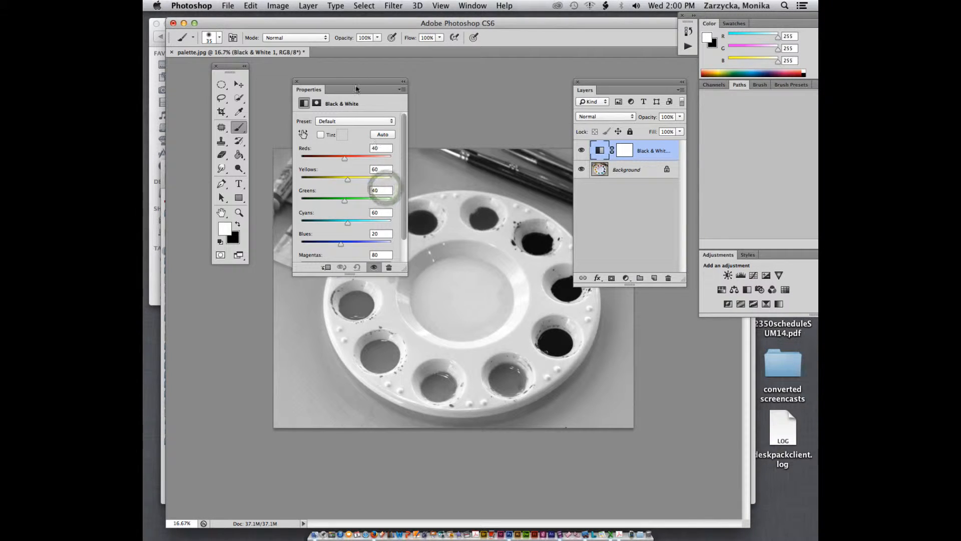
left_click_drag(353, 86, 336, 44)
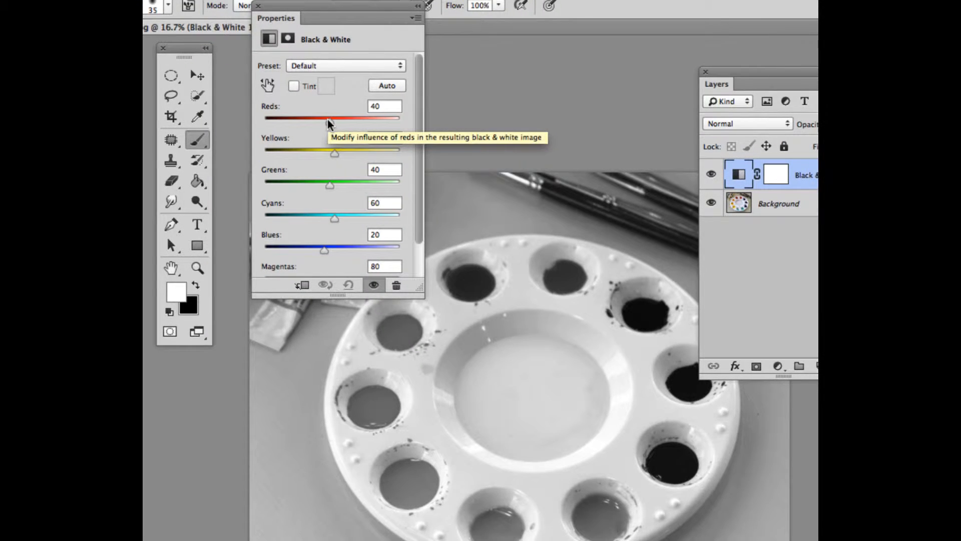
- Darken the warm paints by setting the Black & White adjustment's Reds to 1 and Yellows to 18
mouse_move(328, 120)
left_mouse_down()
mouse_move(347, 124)
mouse_move(311, 122)
mouse_move(335, 127)
mouse_move(318, 130)
left_mouse_up()
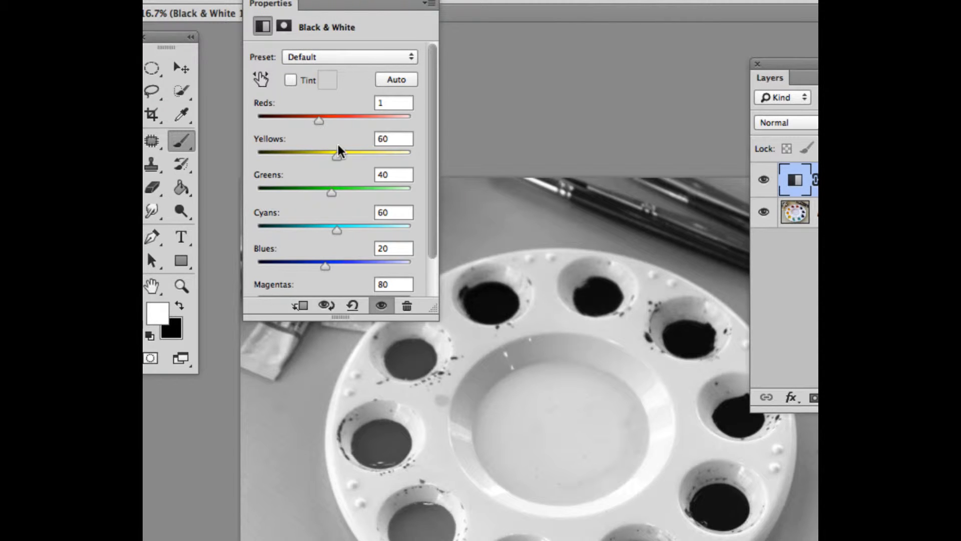
mouse_move(336, 154)
left_mouse_down()
mouse_move(343, 153)
mouse_move(325, 152)
left_mouse_up()
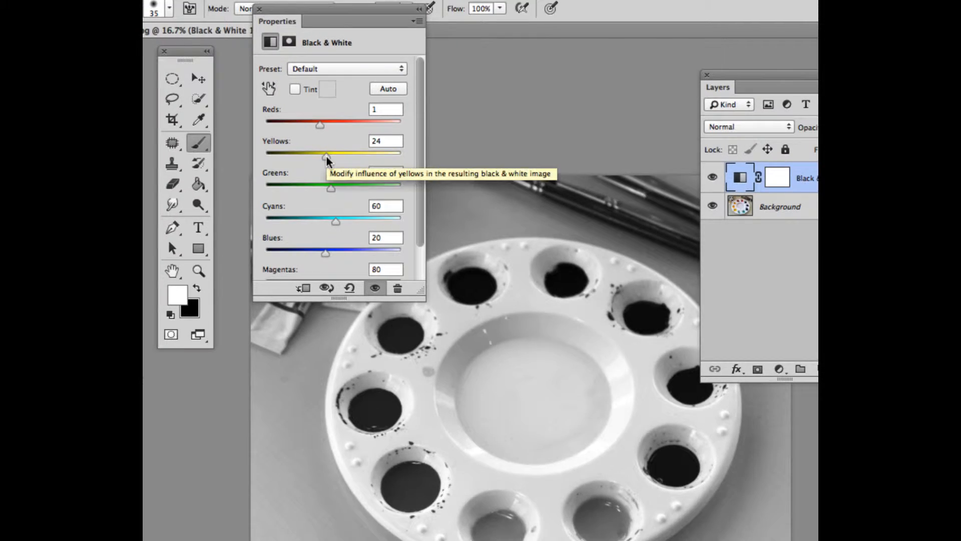
mouse_move(326, 155)
left_mouse_down()
mouse_move(257, 155)
mouse_move(323, 171)
left_mouse_up()
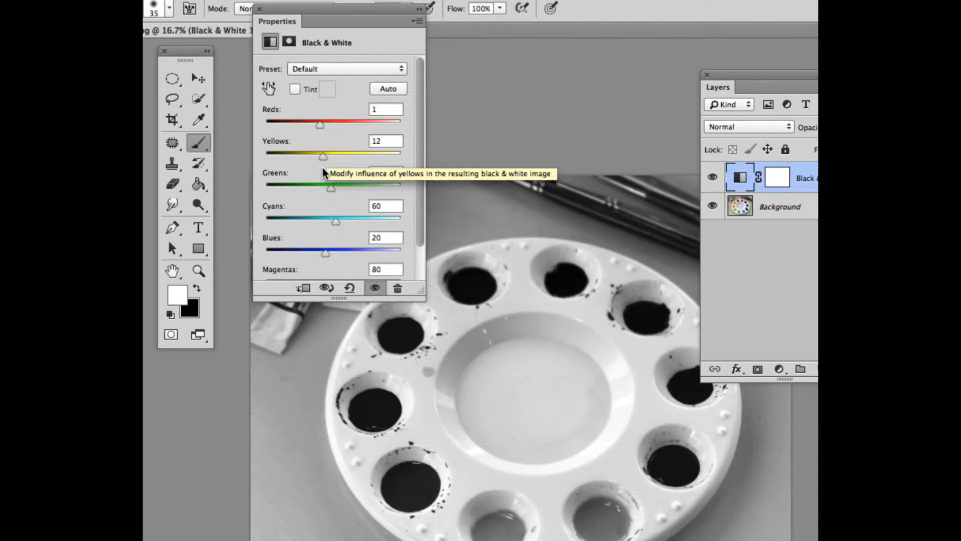
left_click_drag(323, 170, 325, 170)
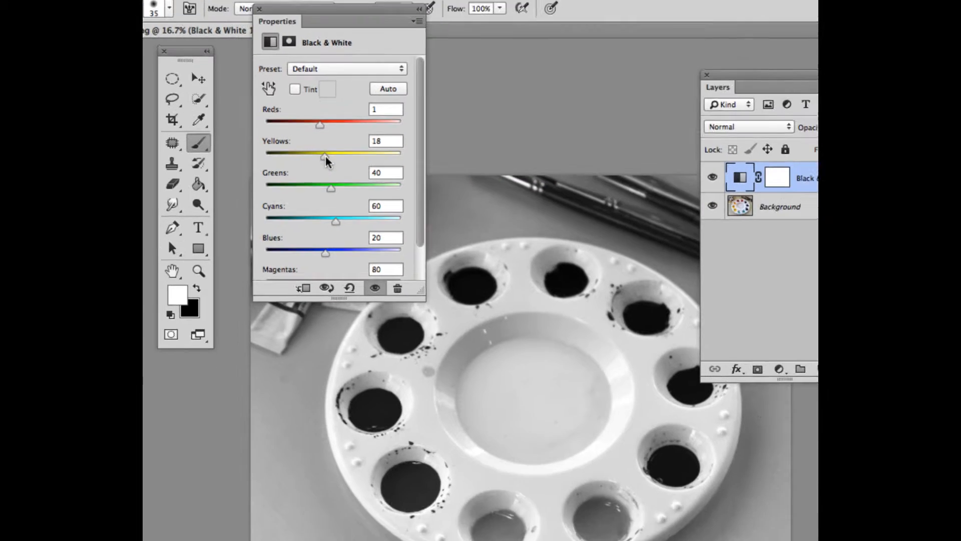
- Set the Black & White adjustment's Greens to 41, Cyans to 33, Blues to 62 and Magentas to 63
mouse_move(329, 188)
left_mouse_down()
mouse_move(342, 187)
mouse_move(319, 186)
mouse_move(350, 187)
mouse_move(331, 187)
left_mouse_up()
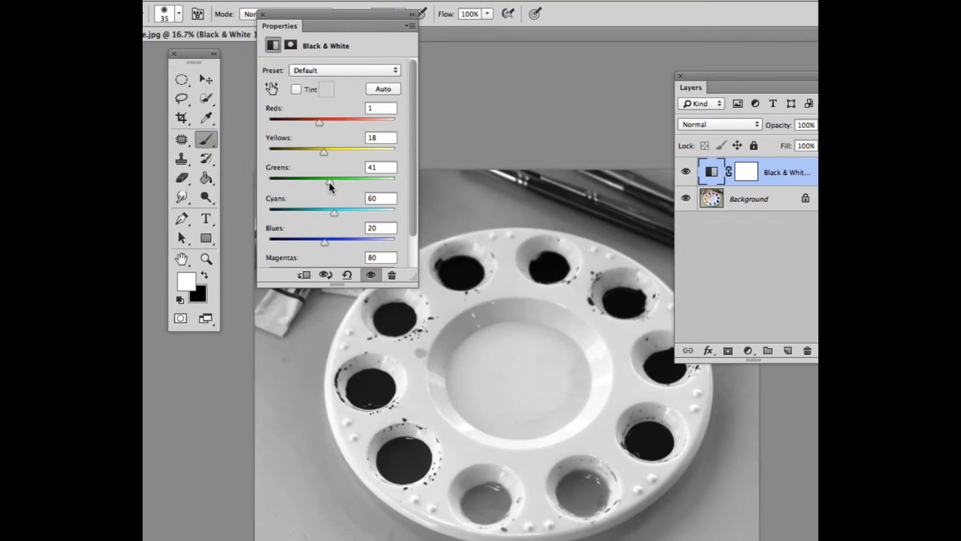
mouse_move(332, 212)
left_mouse_down()
mouse_move(320, 212)
mouse_move(336, 217)
mouse_move(328, 219)
left_mouse_up()
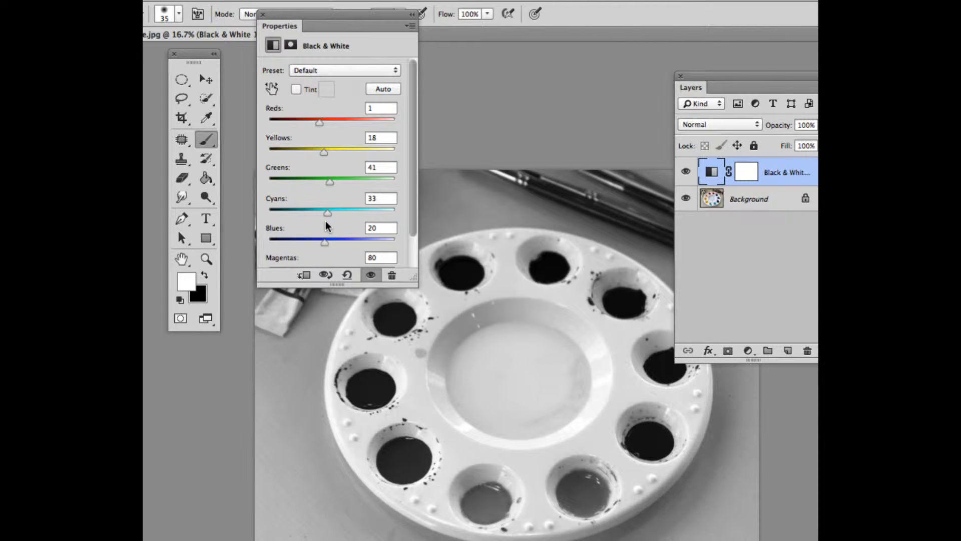
mouse_move(323, 243)
left_mouse_down()
mouse_move(305, 241)
mouse_move(357, 248)
mouse_move(258, 240)
mouse_move(335, 249)
left_mouse_up()
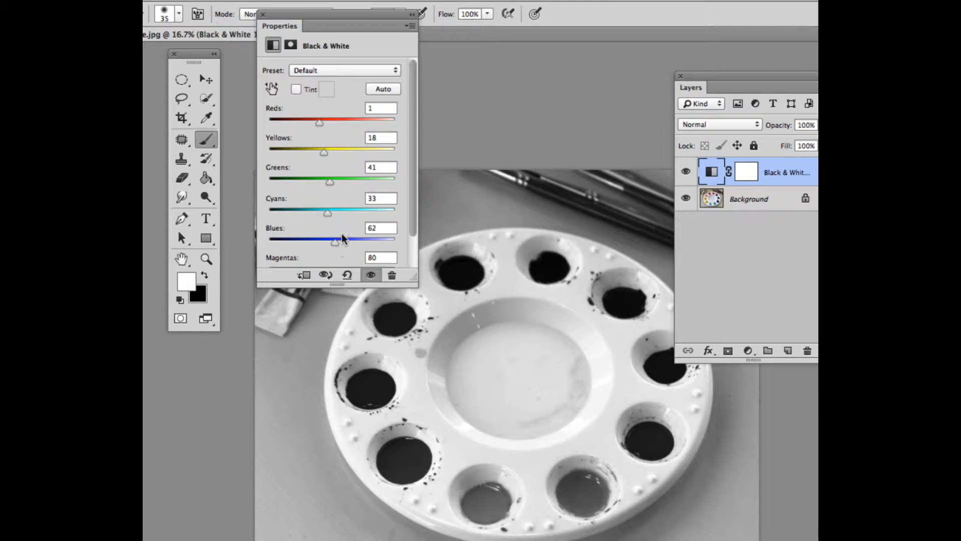
left_click_drag(414, 282, 417, 318)
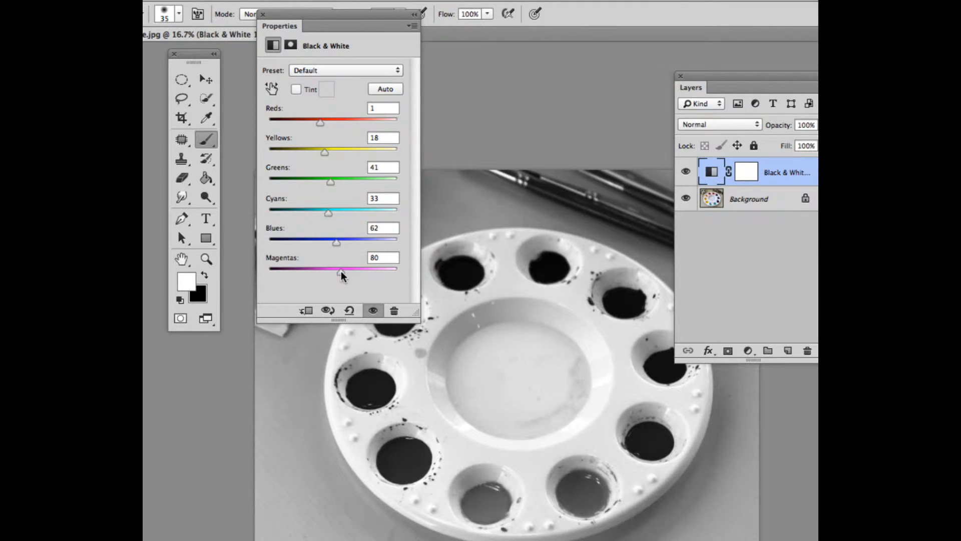
mouse_move(341, 272)
left_mouse_down()
mouse_move(327, 272)
mouse_move(344, 272)
mouse_move(336, 275)
left_mouse_up()
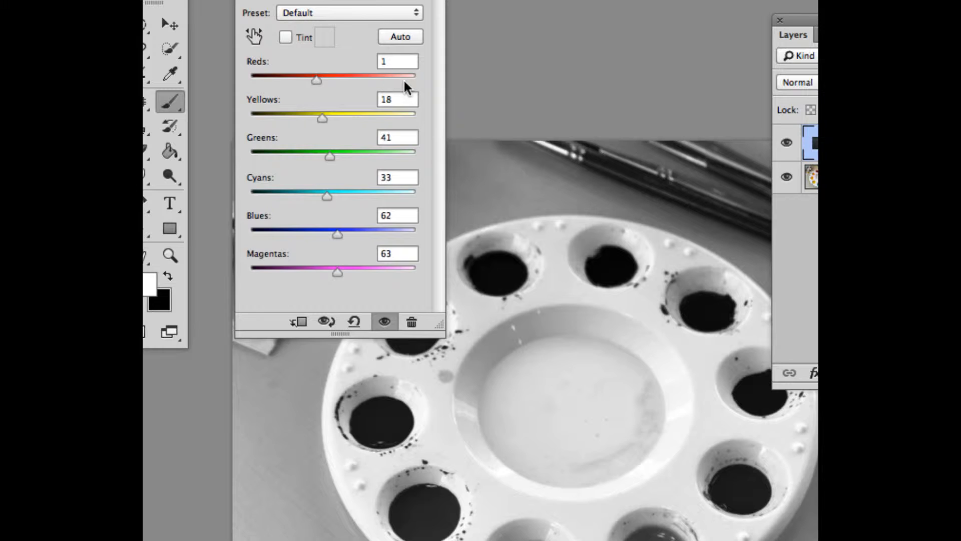
- Set the adjustment's Greens to 40 and Magentas to 80, and close its properties
key("BackSpace")
type("0")
double_click(398, 253)
type("78")
key("BackSpace")
key("BackSpace")
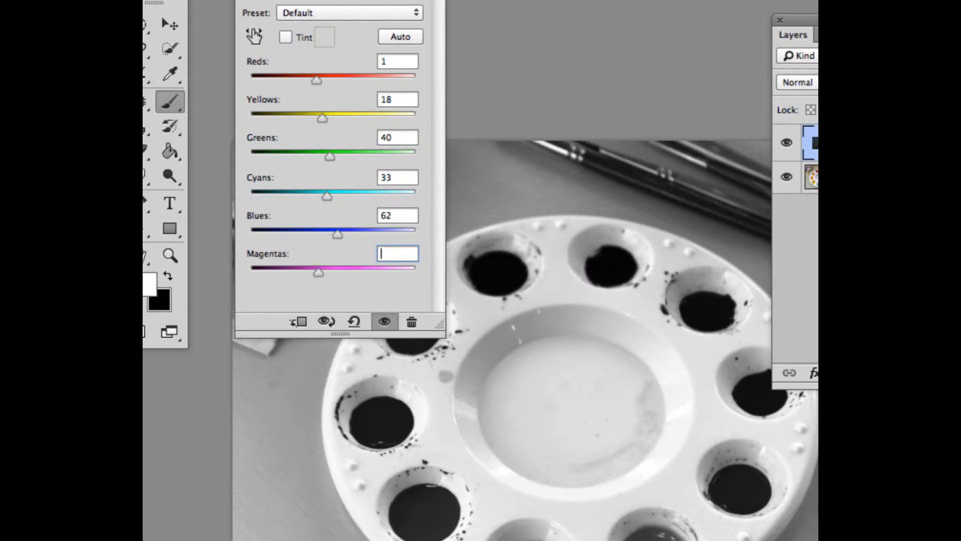
type("80")
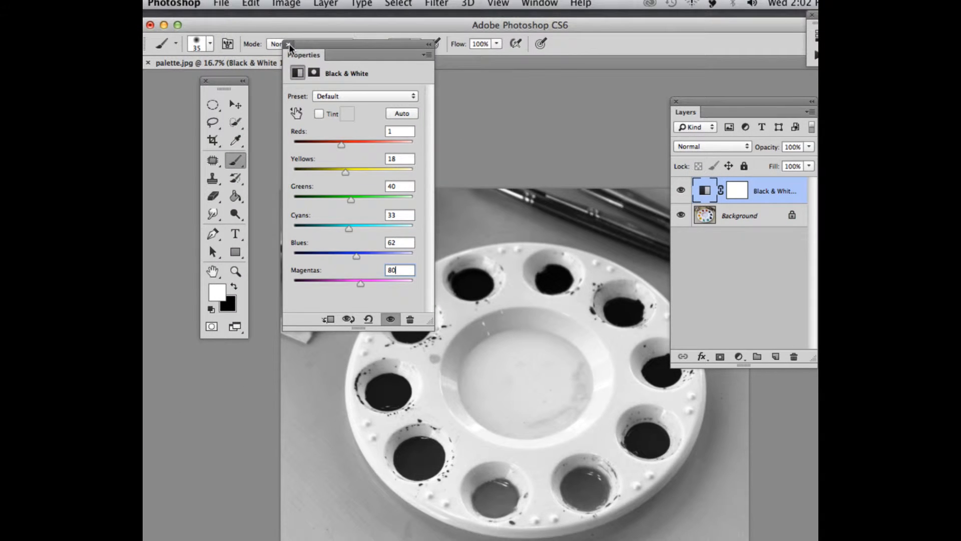
left_click(289, 45)
left_click_drag(745, 102, 674, 69)
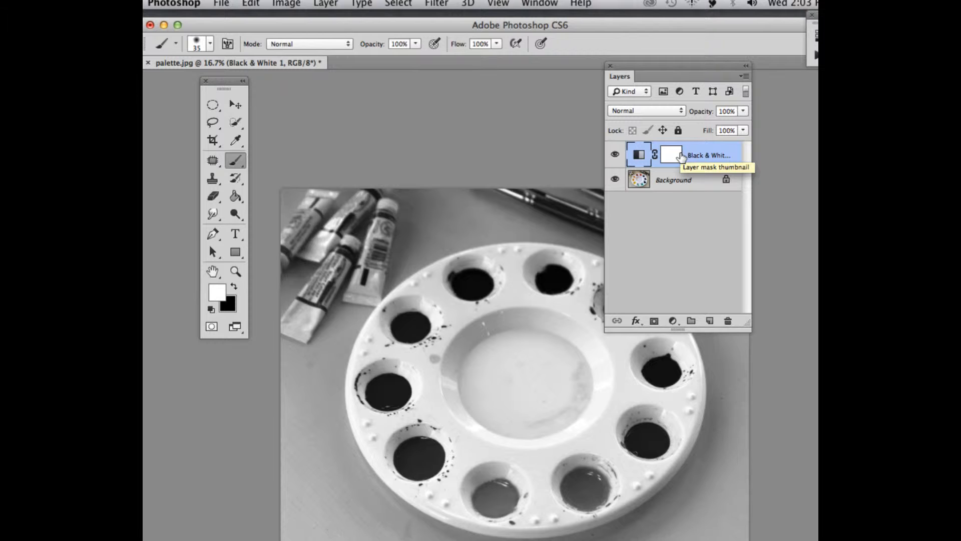
- Merge the Black & White adjustment layer down into the Background layer, and undo the merge
key("super+minus")
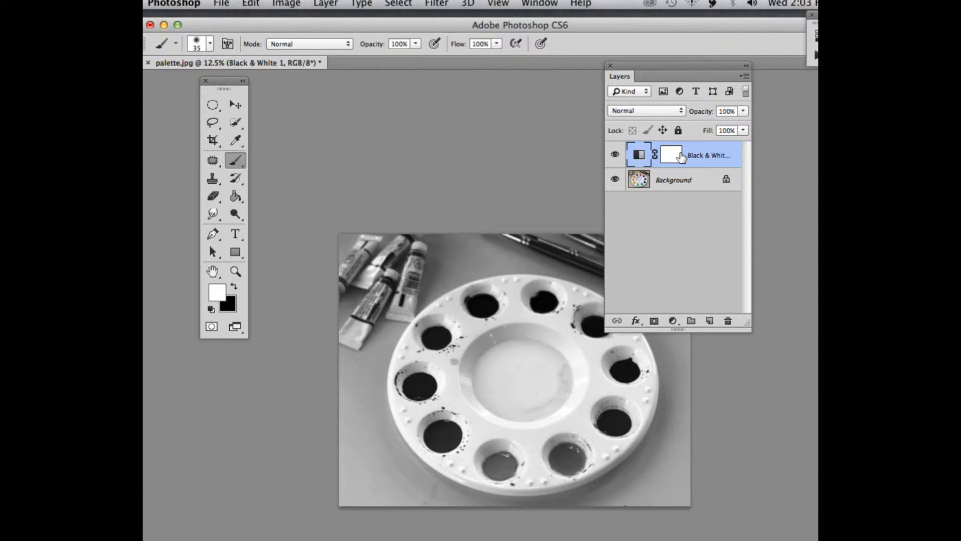
key("super+plus")
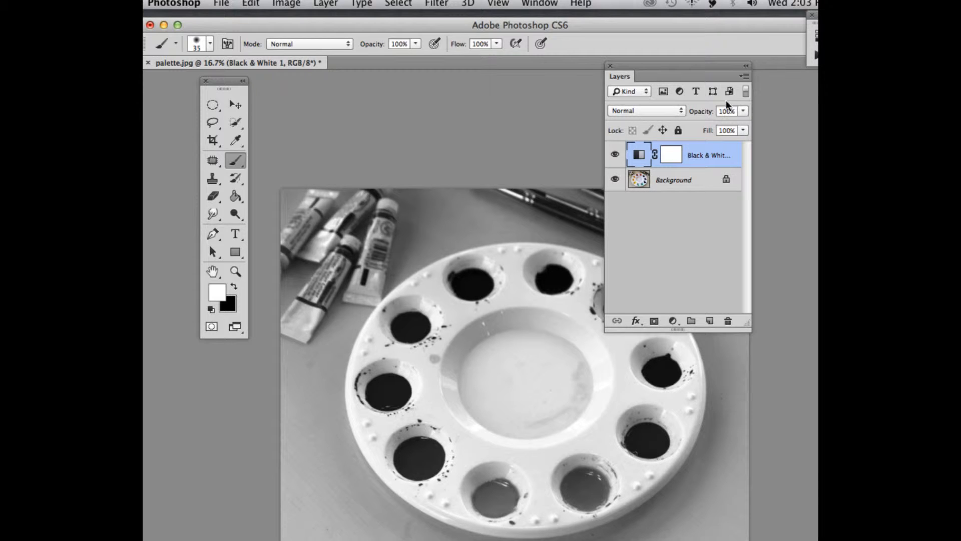
left_click(745, 76)
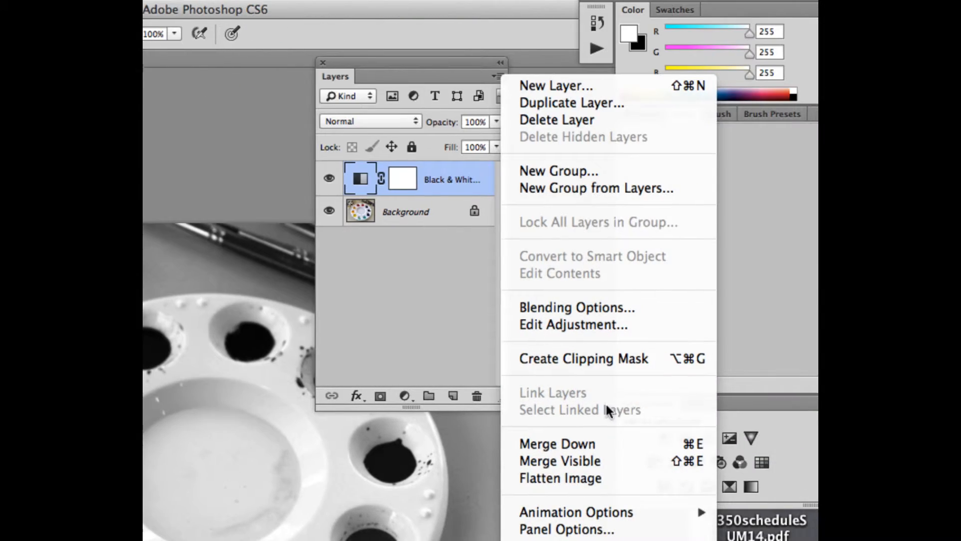
left_click(545, 446)
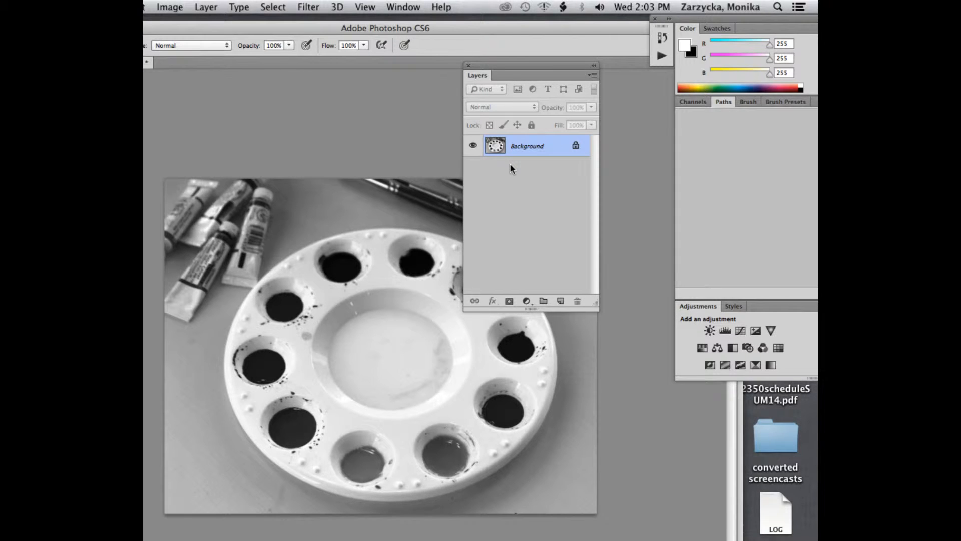
key("super+z")
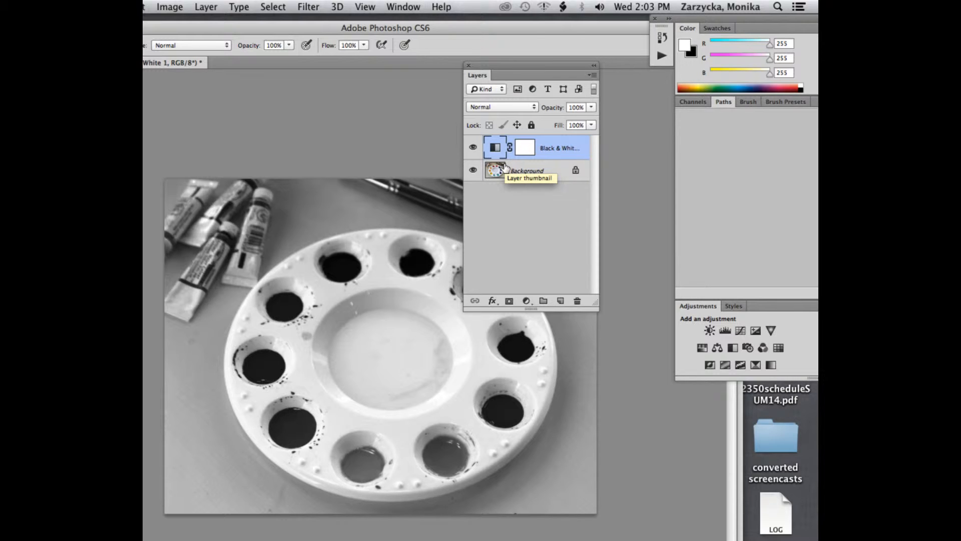
- Duplicate the Background layer and merge the copy with the Black & White adjustment layer, keeping the original colour Background separate
left_click(519, 167)
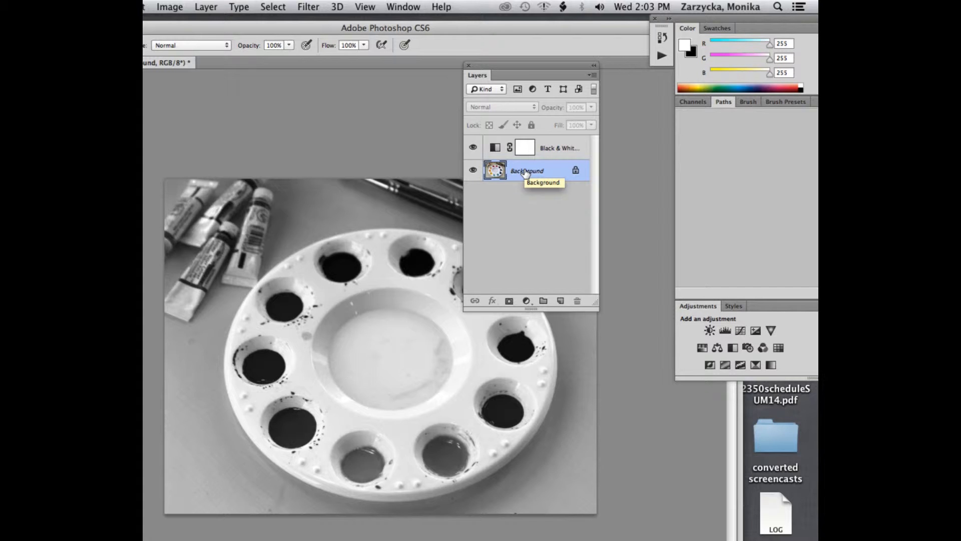
key("super+j")
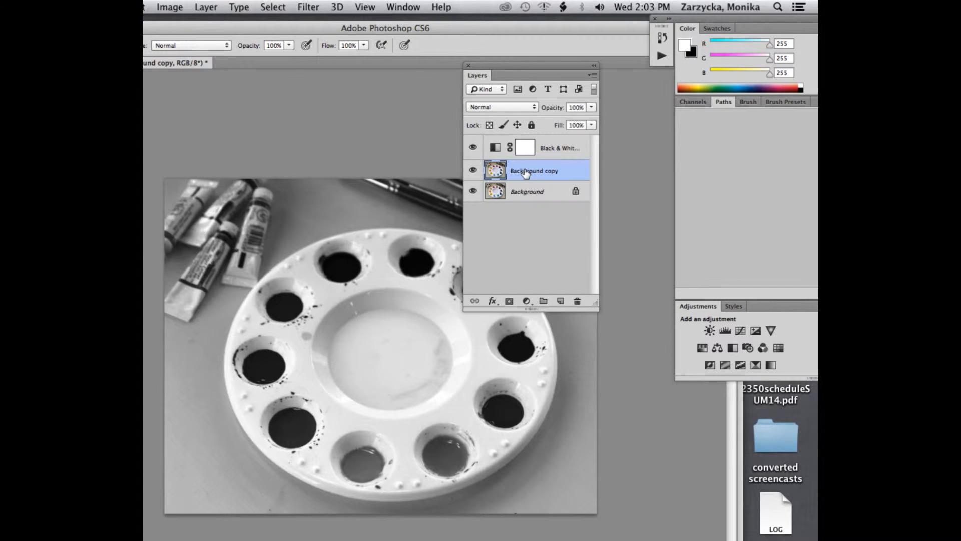
left_click(558, 150)
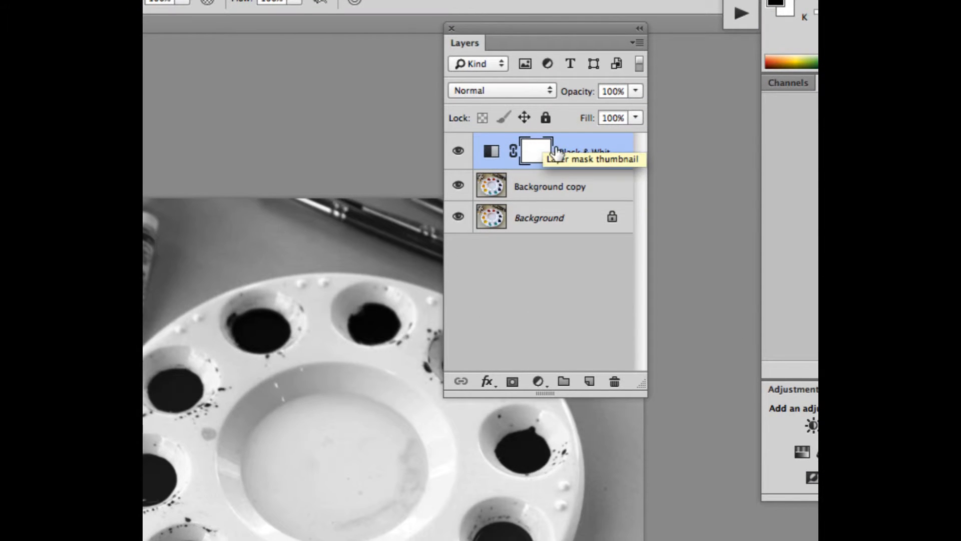
left_click(540, 189, "shift")
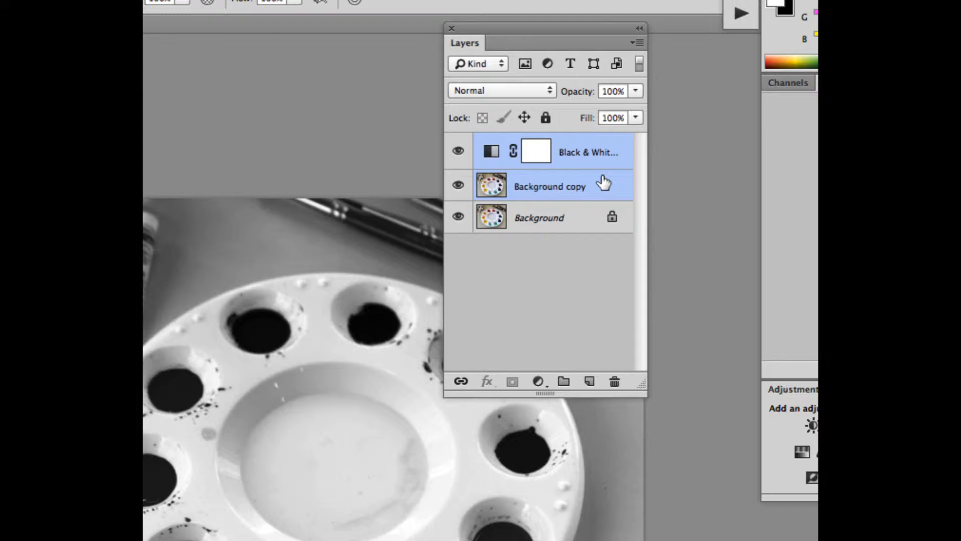
key("super+e")
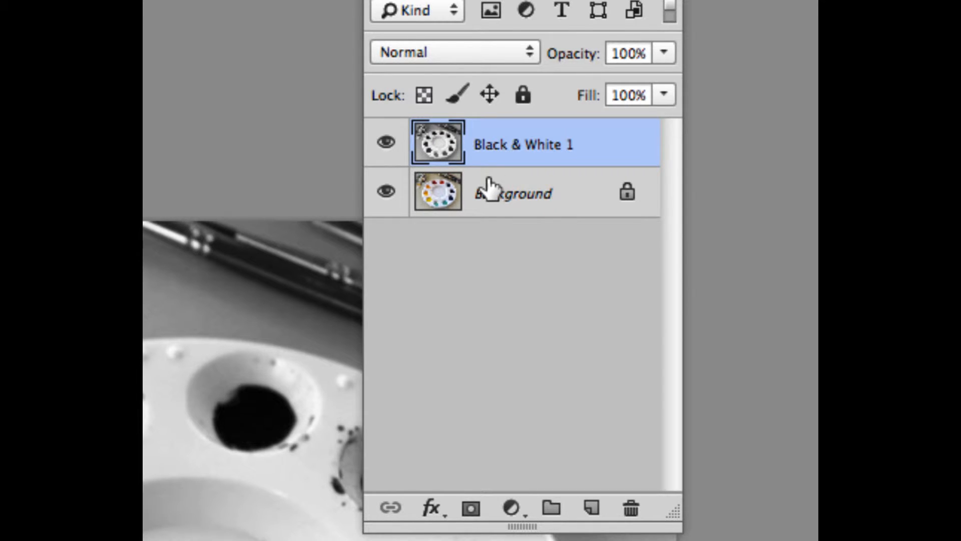
- Hide and show the merged Black & White 1 layer to compare it with the colour Background
left_click(385, 143)
left_click(385, 142)
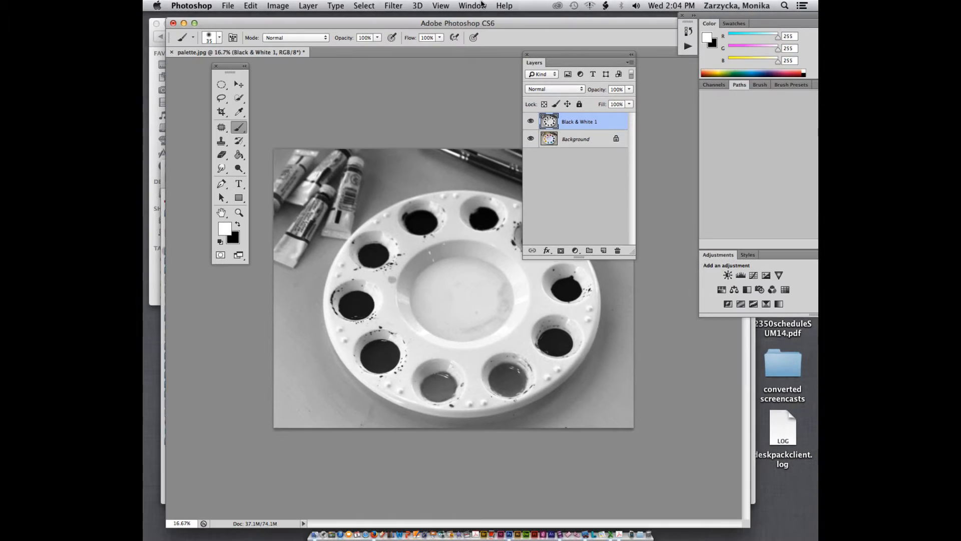
key("Tab")
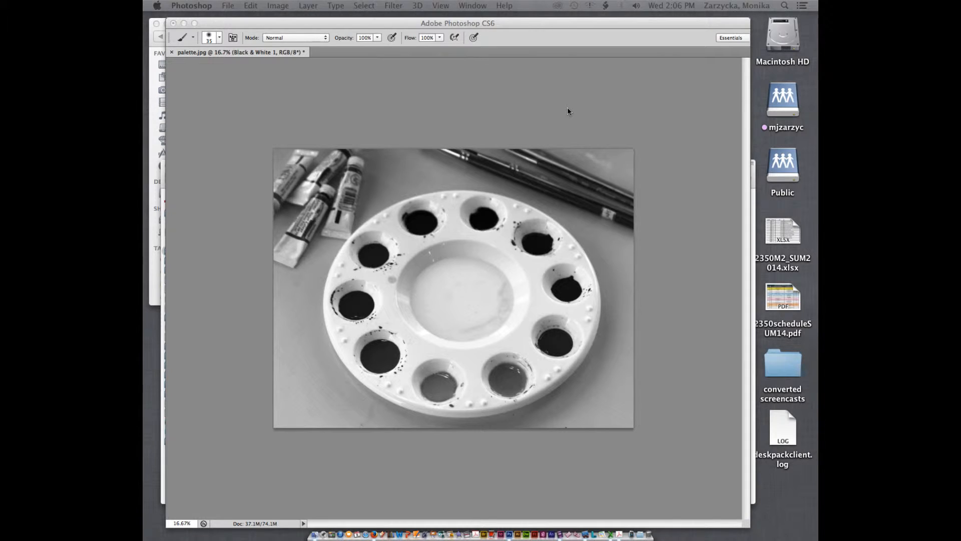
left_click(563, 25)
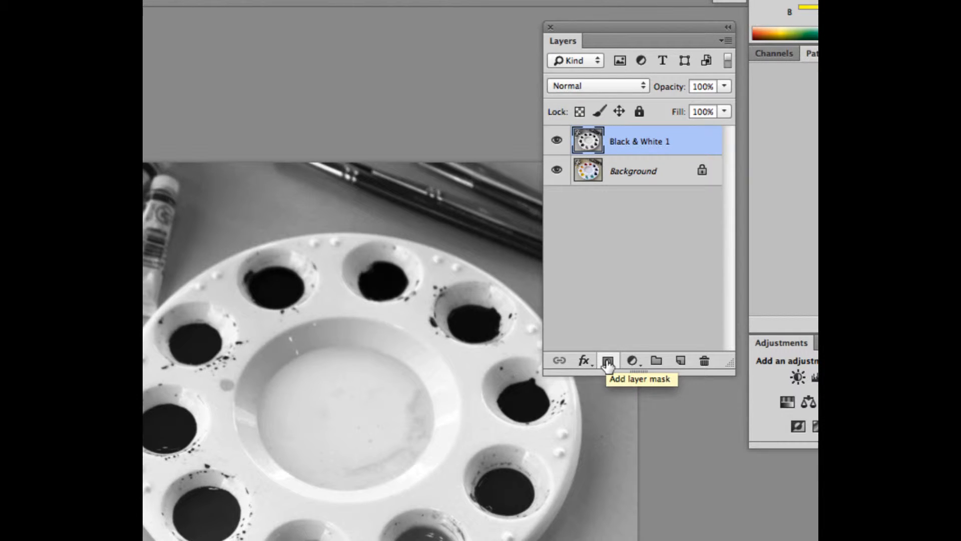
- Add a layer mask to the Black & White 1 layer and reset the foreground and background colours to their defaults
left_click(608, 363)
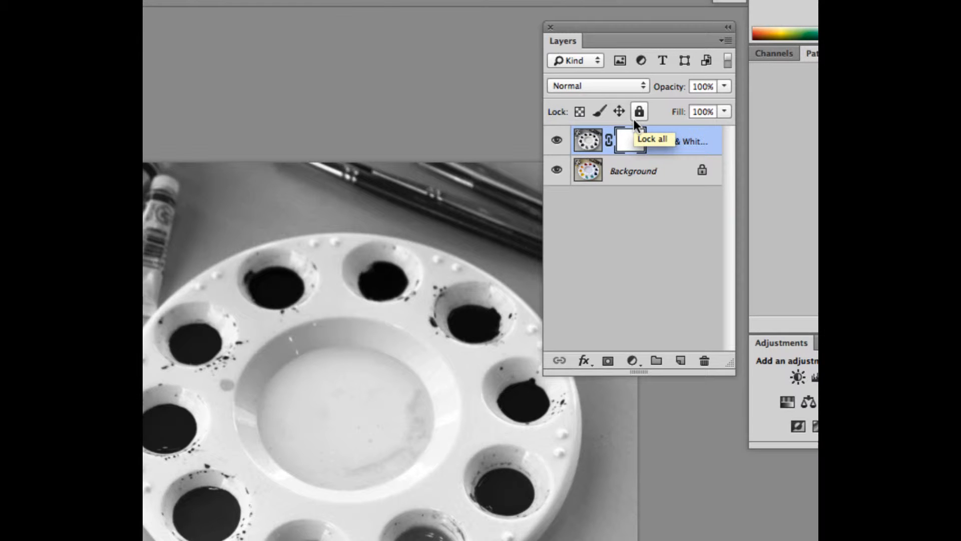
mouse_move(146, 19)
left_mouse_down()
mouse_move(246, 19)
mouse_move(254, 4)
left_mouse_up()
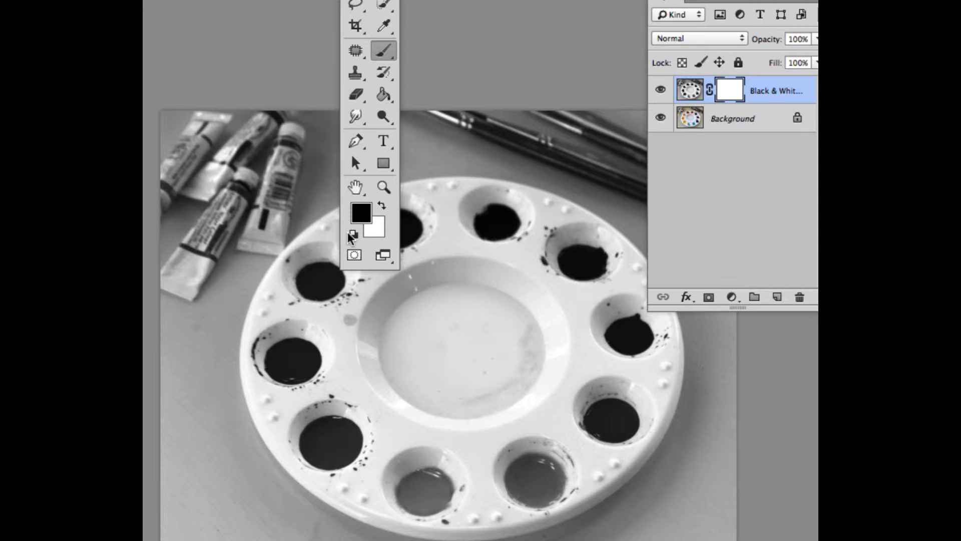
left_click(350, 235)
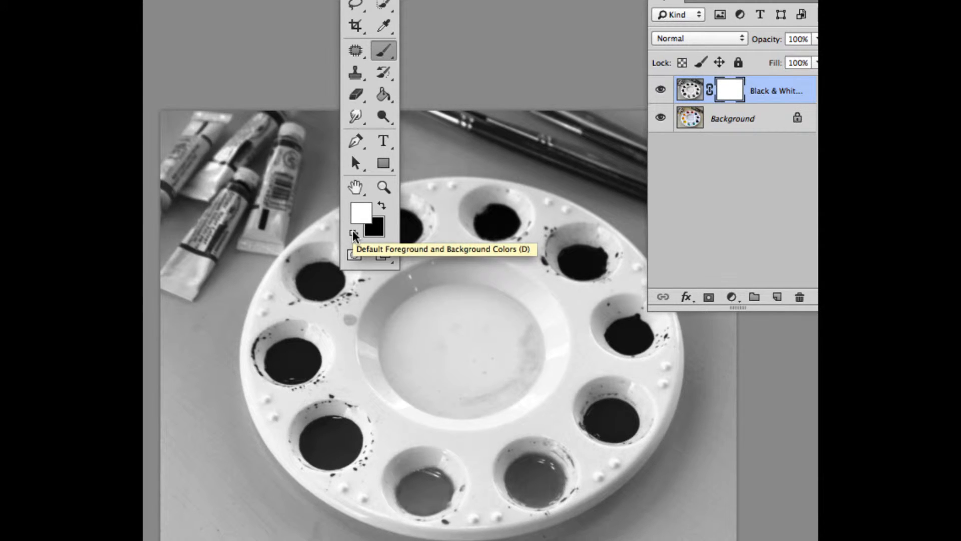
- Swap the foreground and background colours back and forth, ending with black as the foreground colour
key("x")
key("x")
key("x")
key("x")
key("x")
key("x")
key("x")
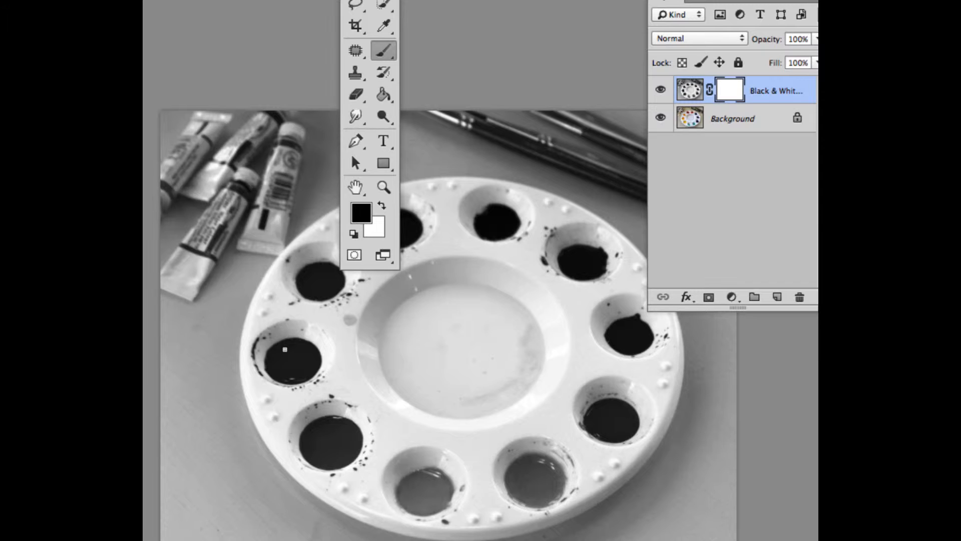
- Reduce the brush size and paint black on the layer mask over the palette's leftmost well and its rim to reveal the orange paint
key("bracketleft")
key("bracketleft")
key("bracketleft")
mouse_move(300, 346)
left_mouse_down()
mouse_move(276, 356)
mouse_move(298, 367)
mouse_move(286, 351)
mouse_move(299, 364)
mouse_move(280, 361)
mouse_move(280, 350)
mouse_move(274, 362)
mouse_move(281, 374)
mouse_move(308, 370)
mouse_move(310, 353)
mouse_move(287, 345)
mouse_move(274, 359)
mouse_move(287, 374)
mouse_move(306, 371)
mouse_move(313, 353)
mouse_move(283, 347)
mouse_move(279, 365)
left_mouse_up()
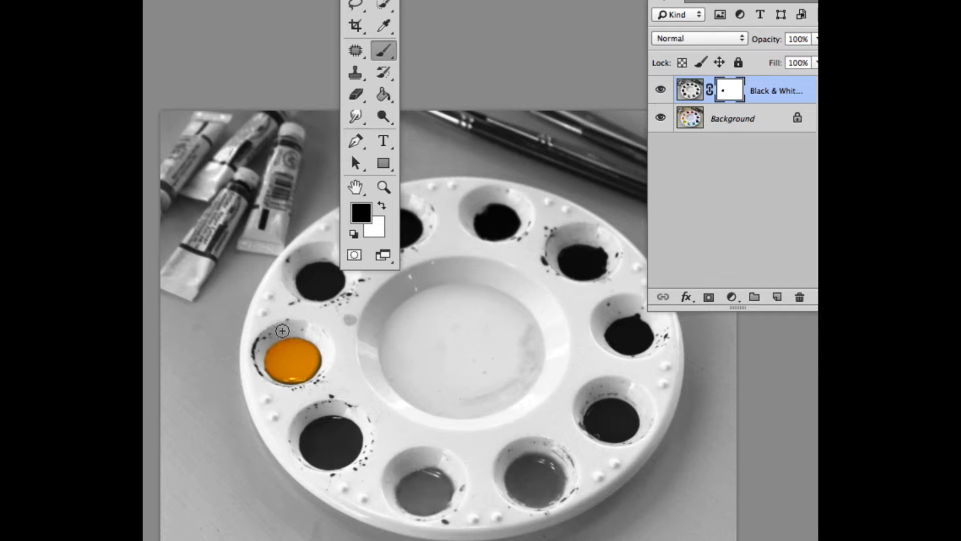
mouse_move(306, 342)
left_mouse_down()
mouse_move(280, 325)
mouse_move(301, 335)
mouse_move(333, 331)
mouse_move(323, 353)
mouse_move(324, 320)
mouse_move(301, 325)
left_mouse_up()
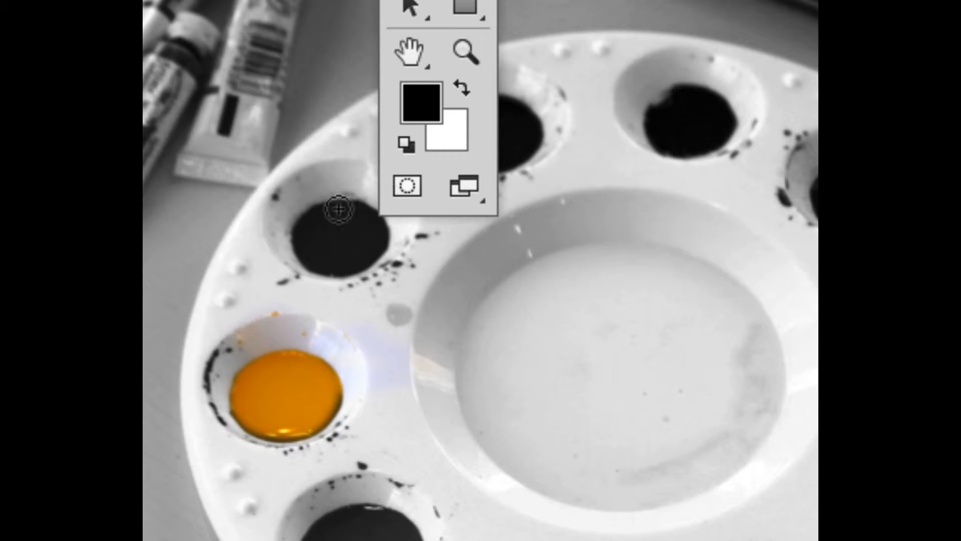
- Paint white on the mask to hide the colour spill around the orange well's rim, and return the foreground colour to black
key("x")
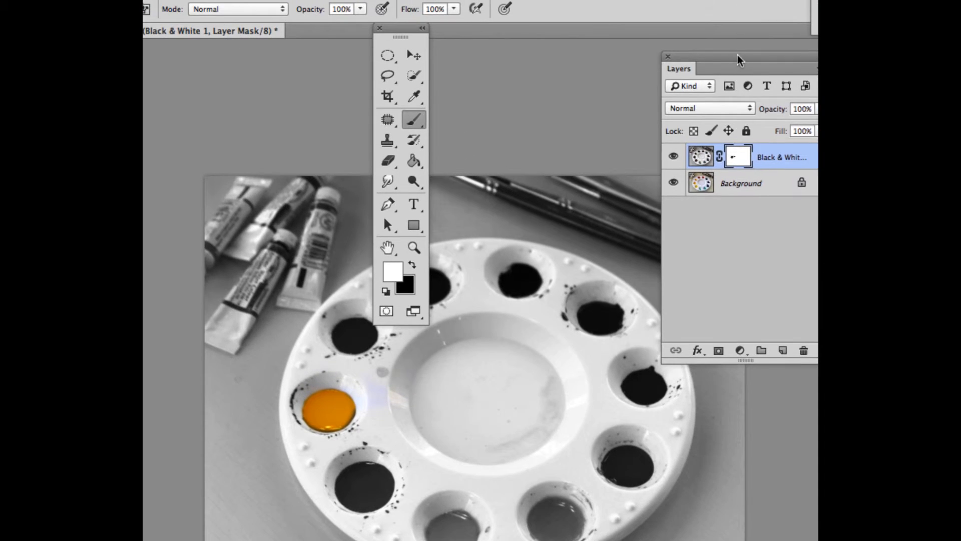
left_click_drag(738, 59, 597, 50)
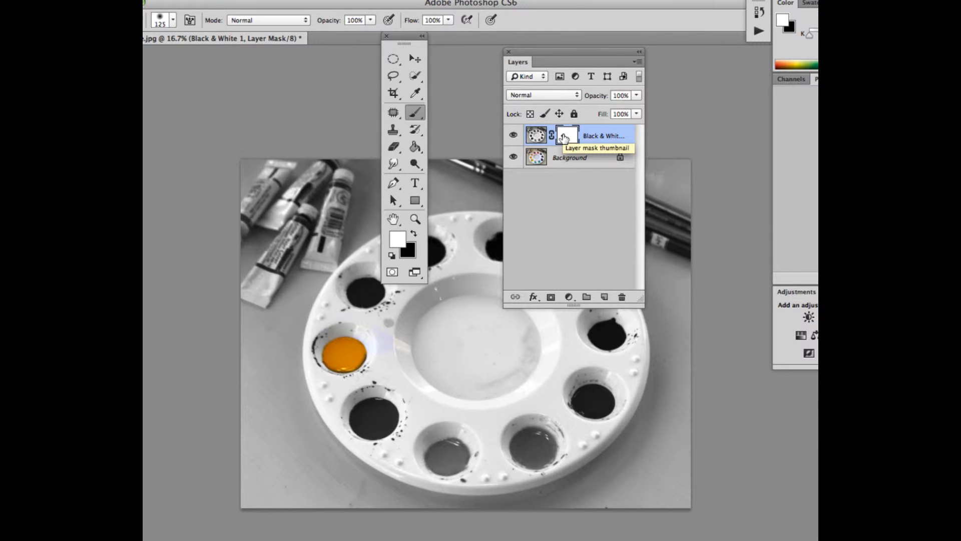
left_click_drag(552, 54, 658, 51)
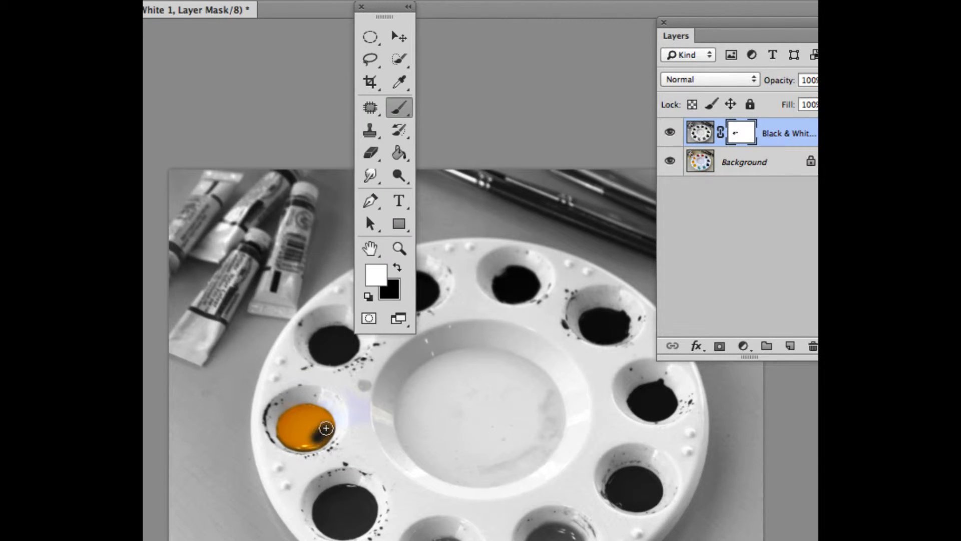
key("x")
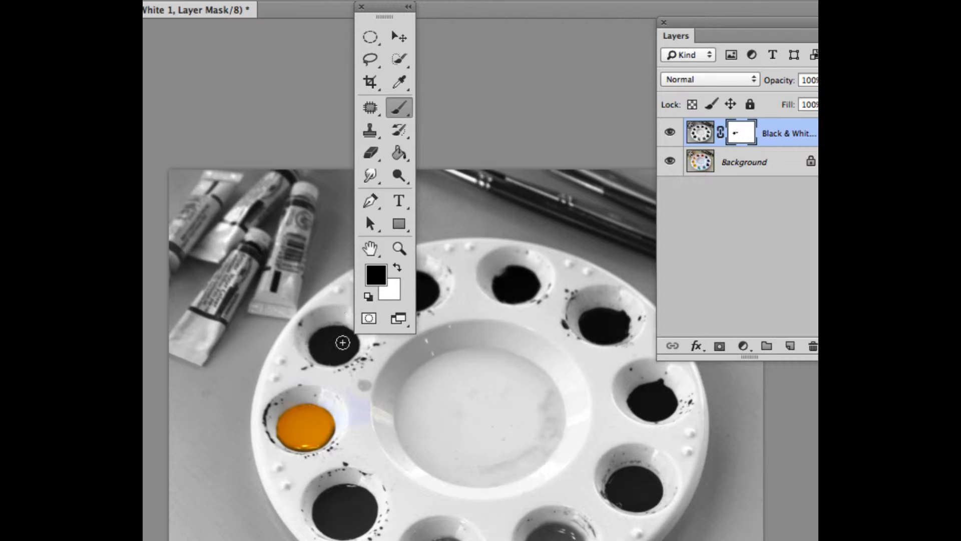
- Paint black on the mask over the well below the orange one to reveal its yellow paint up to the edges
mouse_move(339, 493)
left_mouse_down()
mouse_move(333, 503)
mouse_move(353, 501)
mouse_move(353, 512)
left_mouse_up()
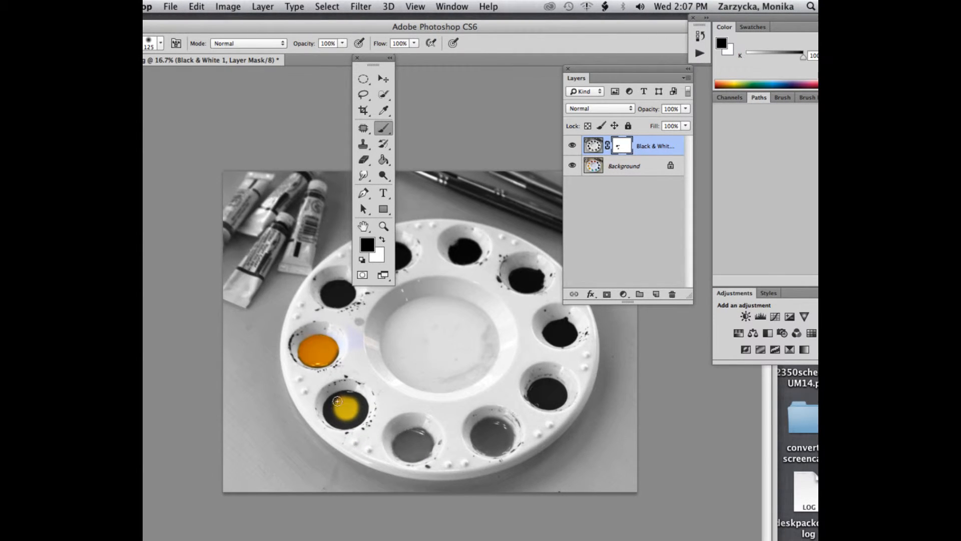
mouse_move(333, 405)
left_mouse_down()
mouse_move(353, 418)
mouse_move(335, 411)
mouse_move(359, 398)
left_mouse_up()
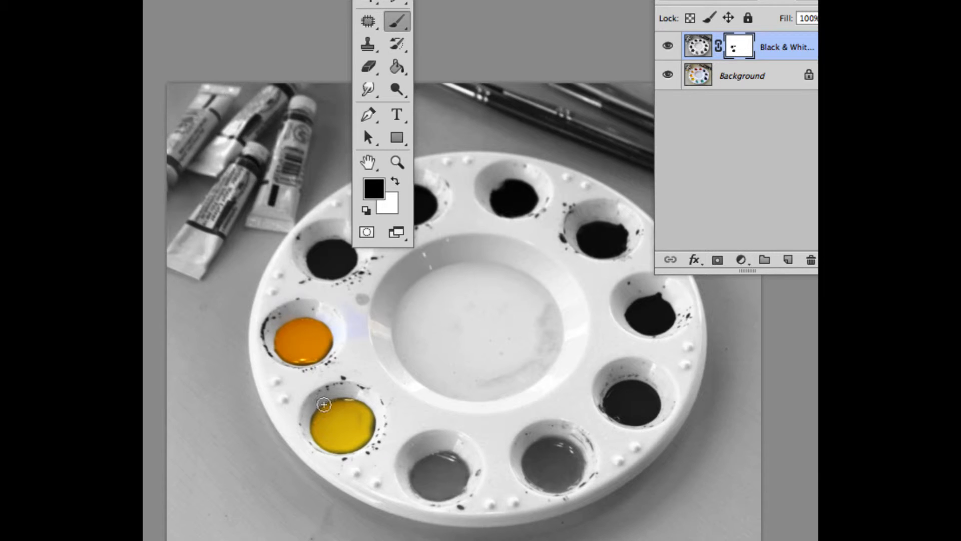
mouse_move(322, 418)
left_mouse_down()
mouse_move(343, 405)
mouse_move(363, 414)
mouse_move(364, 430)
left_mouse_up()
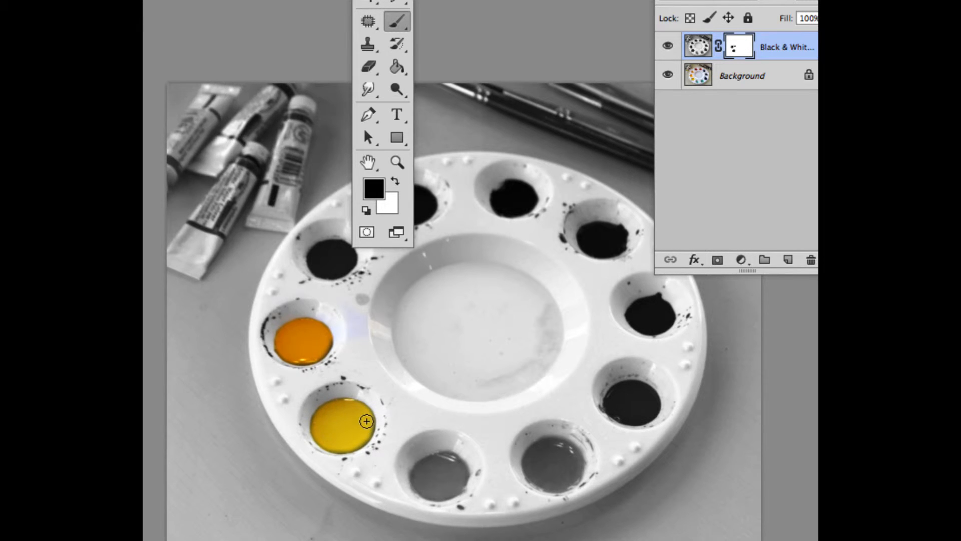
- Paint black on the mask over the two teal wells and the adjacent dark blue well to reveal their colours
mouse_move(429, 476)
left_mouse_down()
mouse_move(429, 463)
mouse_move(438, 487)
mouse_move(435, 463)
mouse_move(440, 490)
mouse_move(459, 465)
mouse_move(422, 469)
mouse_move(425, 485)
left_mouse_up()
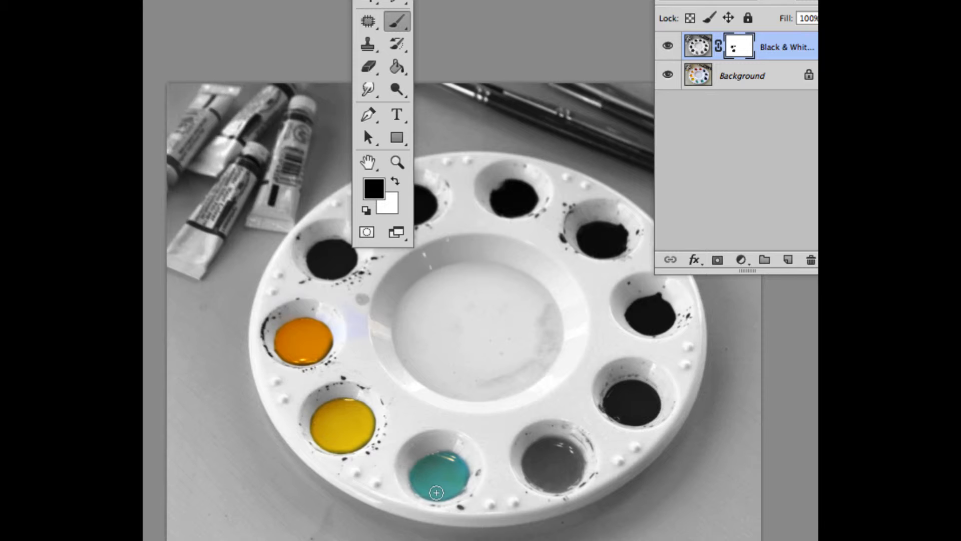
mouse_move(543, 455)
left_mouse_down()
mouse_move(550, 482)
mouse_move(567, 479)
mouse_move(571, 461)
mouse_move(550, 448)
mouse_move(537, 467)
mouse_move(563, 467)
mouse_move(536, 465)
mouse_move(569, 460)
mouse_move(555, 446)
mouse_move(569, 476)
mouse_move(542, 476)
mouse_move(545, 458)
mouse_move(568, 469)
left_mouse_up()
mouse_move(634, 386)
left_mouse_down()
mouse_move(611, 389)
mouse_move(612, 407)
mouse_move(648, 406)
mouse_move(645, 387)
mouse_move(625, 392)
mouse_move(627, 409)
mouse_move(643, 398)
mouse_move(627, 397)
mouse_move(641, 418)
mouse_move(636, 395)
mouse_move(622, 414)
mouse_move(647, 399)
mouse_move(646, 413)
mouse_move(611, 400)
mouse_move(634, 414)
mouse_move(655, 392)
left_mouse_up()
key("ctrl+plus")
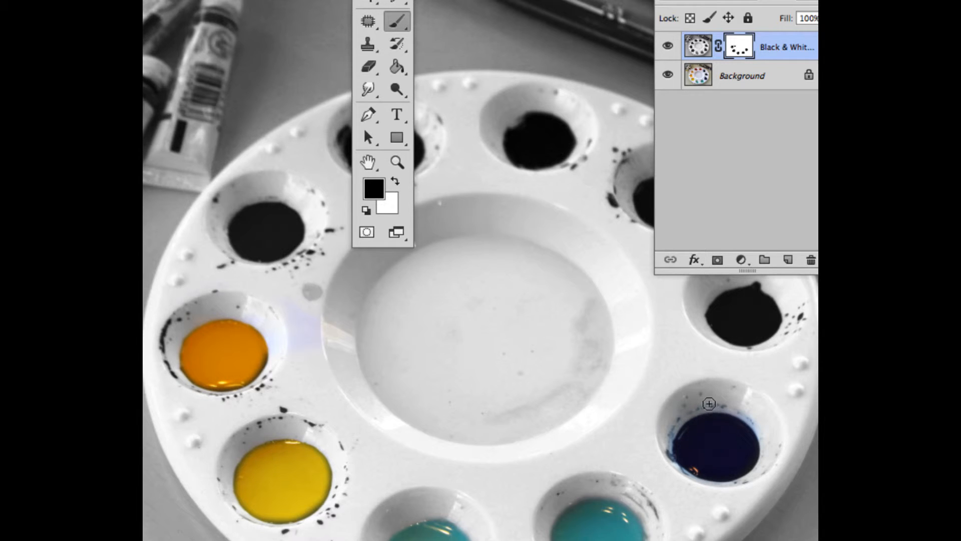
- Paint white on the mask to hide the blue spill around the dark blue well, and return the foreground colour to black
key("x")
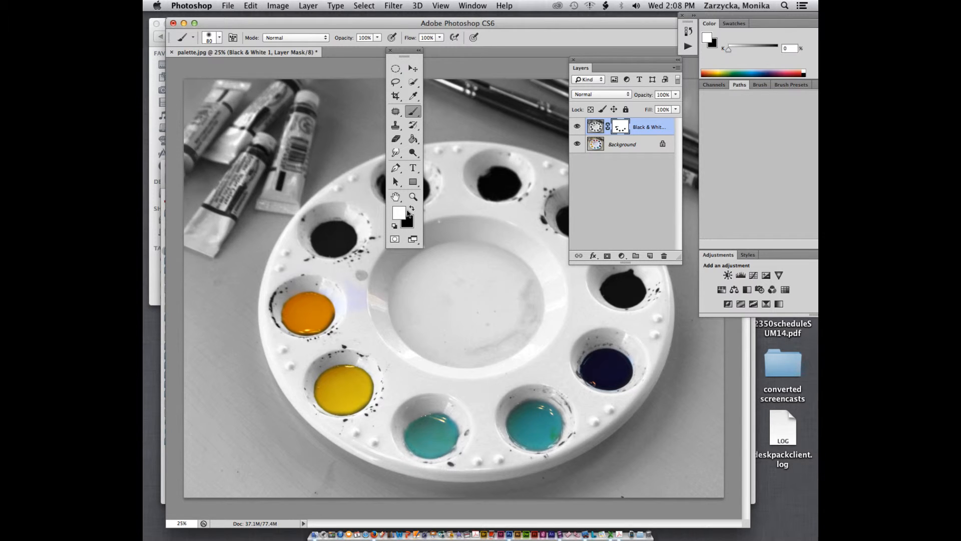
key("x")
key("x")
key("x")
key("x")
key("x")
- Uncover the palette's upper wells by moving the document window and tools aside, and paint black on the mask to reveal the orange-red well
left_click_drag(491, 22, 390, 66)
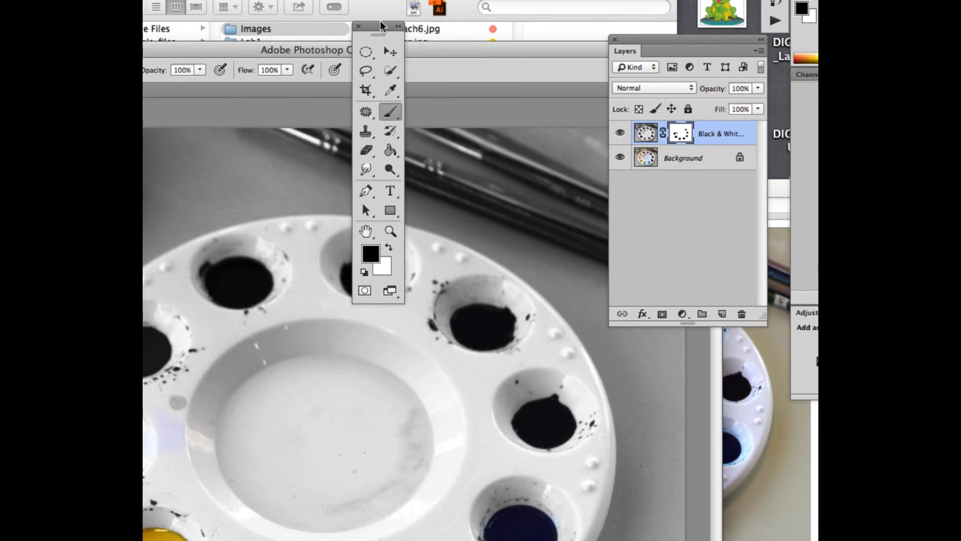
left_click_drag(384, 26, 532, 10)
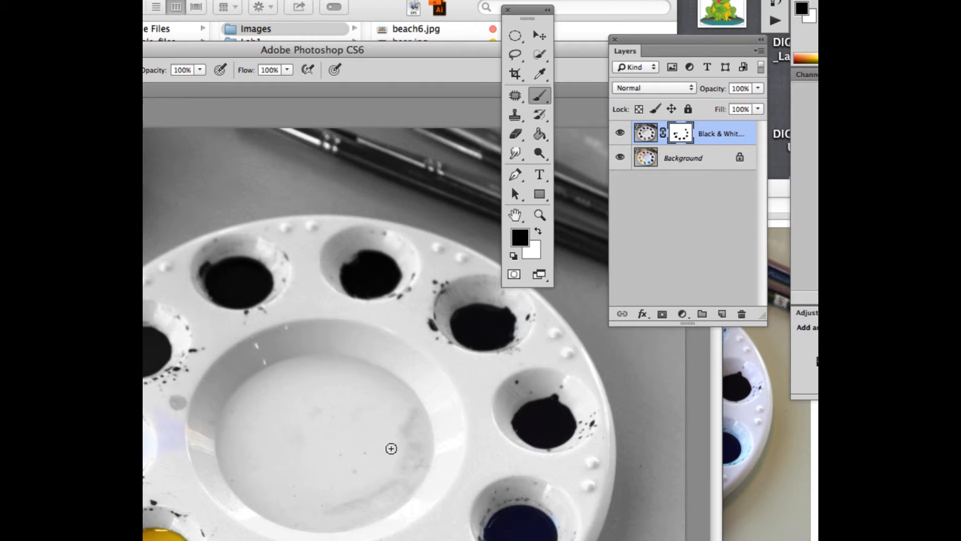
mouse_move(397, 283)
left_mouse_down()
mouse_move(359, 269)
mouse_move(367, 284)
mouse_move(378, 270)
mouse_move(350, 271)
mouse_move(350, 282)
mouse_move(382, 288)
mouse_move(374, 261)
left_mouse_up()
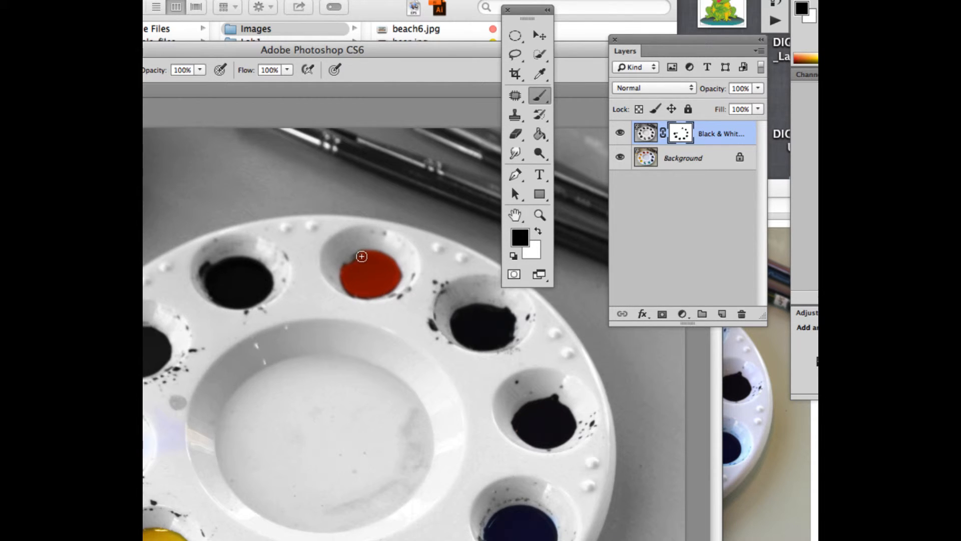
mouse_move(399, 268)
left_mouse_down()
mouse_move(375, 279)
mouse_move(346, 267)
left_mouse_up()
- Paint black on the mask over the well beside the orange-red one to reveal its dark red paint, and touch up the orange-red well's edge
key("super+plus")
key("super+plus")
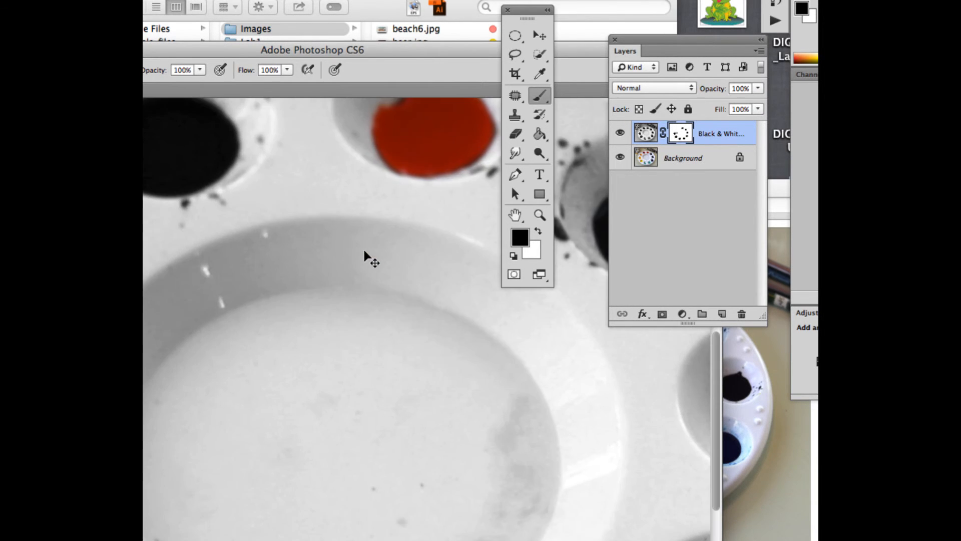
scroll(325, 224, "up", 5)
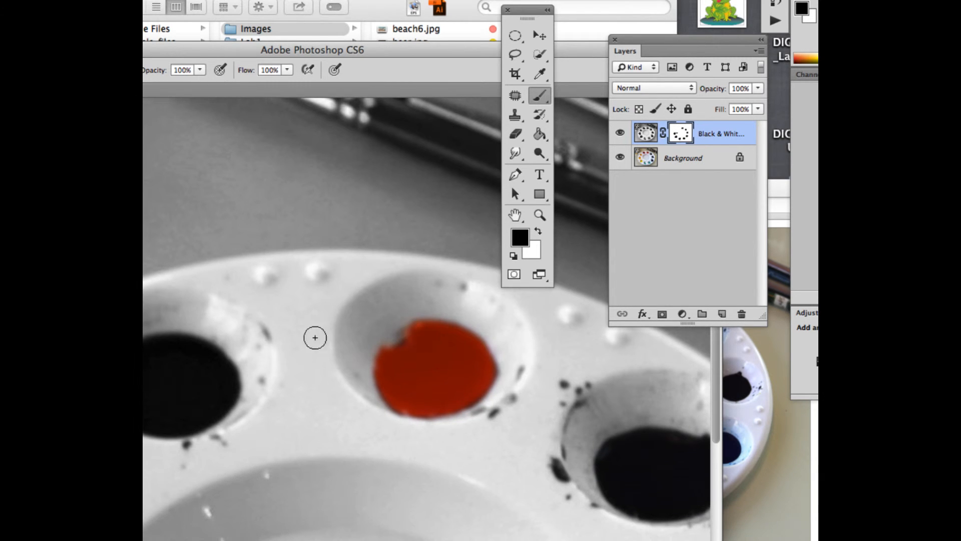
left_click_drag(236, 51, 378, 41)
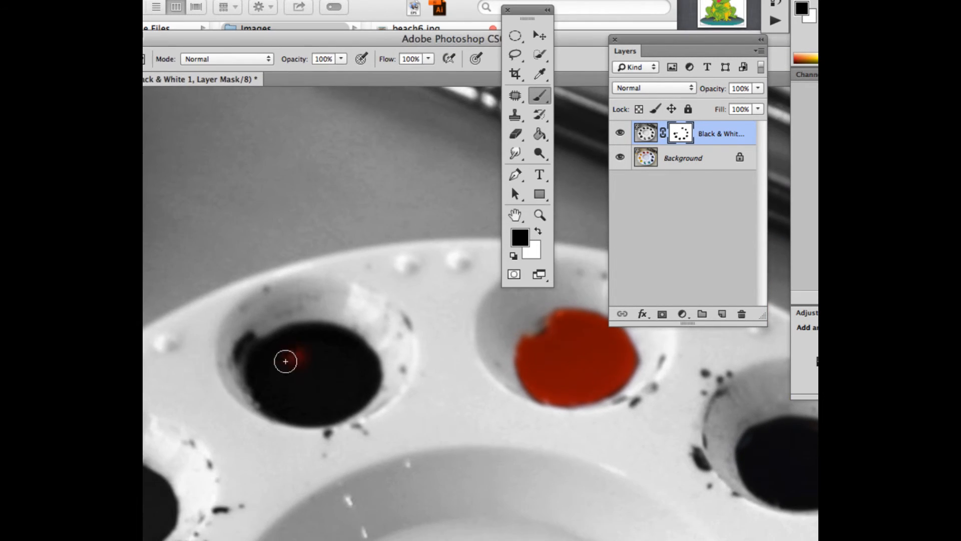
mouse_move(286, 361)
left_mouse_down()
mouse_move(314, 348)
mouse_move(335, 361)
left_mouse_up()
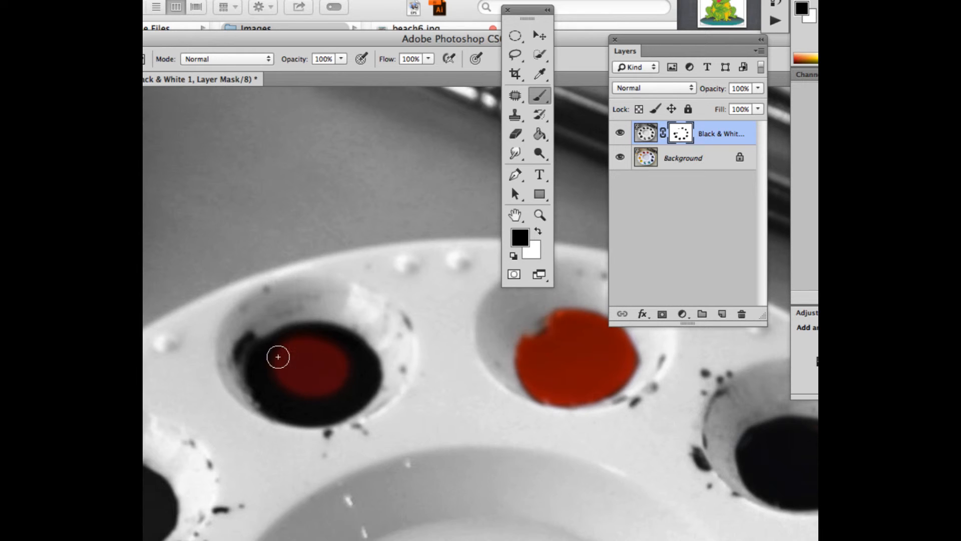
mouse_move(277, 354)
left_mouse_down()
mouse_move(280, 400)
mouse_move(317, 407)
mouse_move(360, 389)
mouse_move(361, 350)
mouse_move(303, 332)
mouse_move(261, 350)
mouse_move(288, 382)
mouse_move(280, 349)
mouse_move(335, 354)
mouse_move(346, 374)
mouse_move(295, 375)
mouse_move(325, 384)
mouse_move(339, 375)
mouse_move(324, 357)
mouse_move(345, 372)
mouse_move(325, 391)
mouse_move(290, 384)
mouse_move(292, 398)
mouse_move(269, 399)
mouse_move(290, 410)
mouse_move(337, 410)
mouse_move(370, 379)
mouse_move(368, 358)
mouse_move(259, 350)
mouse_move(271, 399)
mouse_move(241, 355)
left_mouse_up()
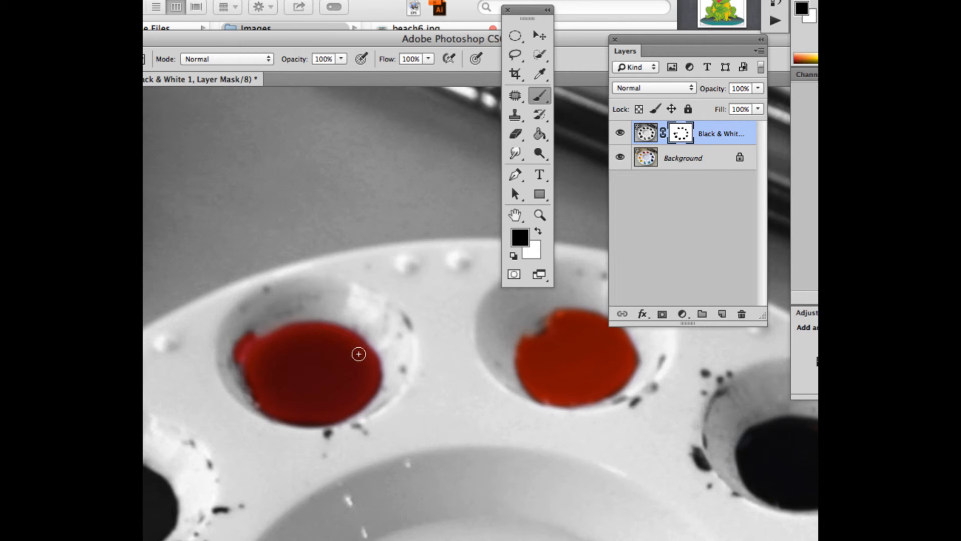
left_click_drag(359, 354, 368, 390)
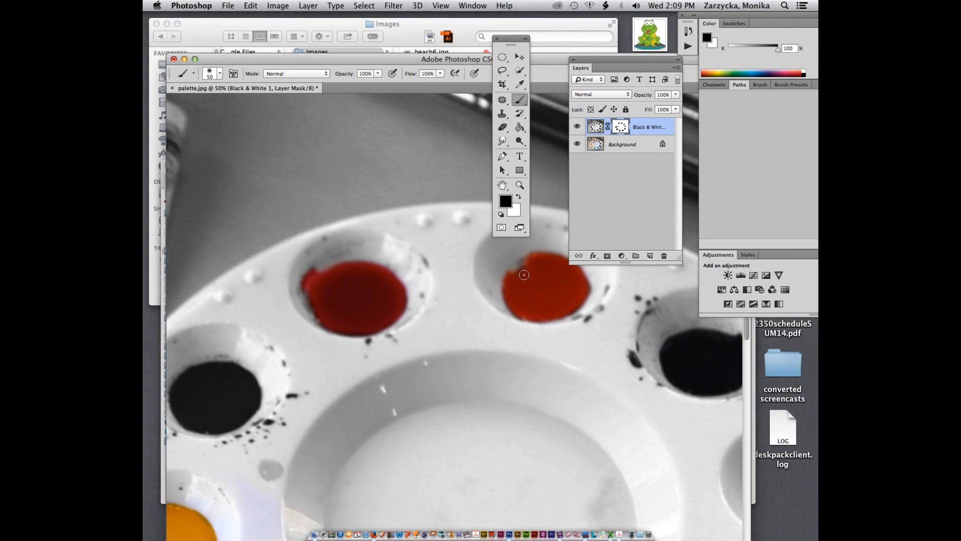
left_click_drag(523, 272, 516, 263)
- Paint black on the mask over the well between the dark red and first orange wells to reveal most of its orange paint
mouse_move(219, 385)
left_mouse_down()
mouse_move(212, 410)
mouse_move(219, 393)
left_mouse_up()
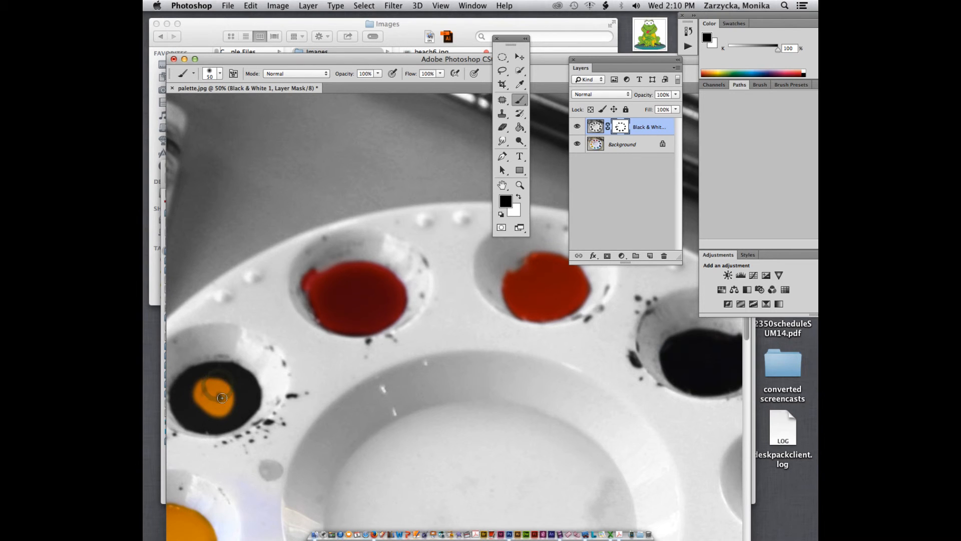
key("super+equal")
left_click_drag(323, 68, 330, 27)
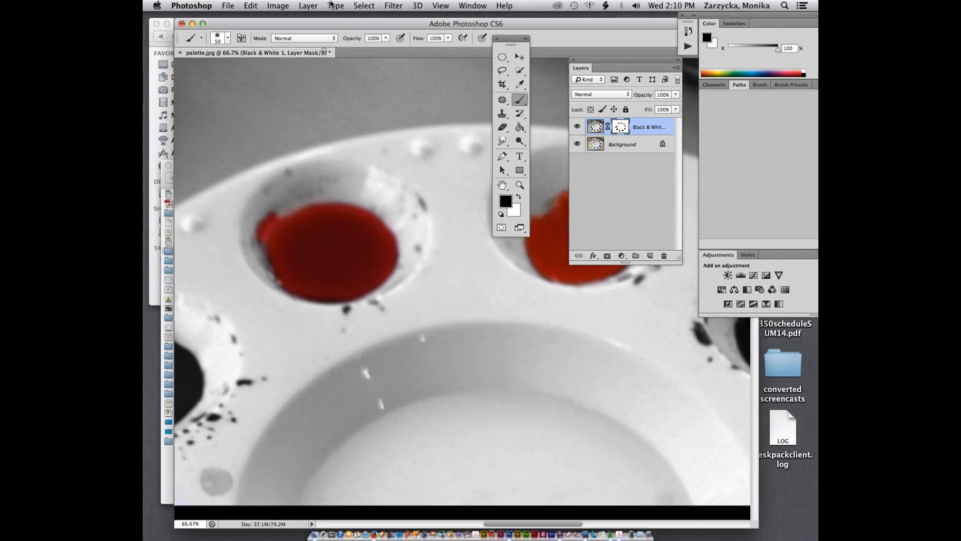
left_click_drag(518, 520, 500, 521)
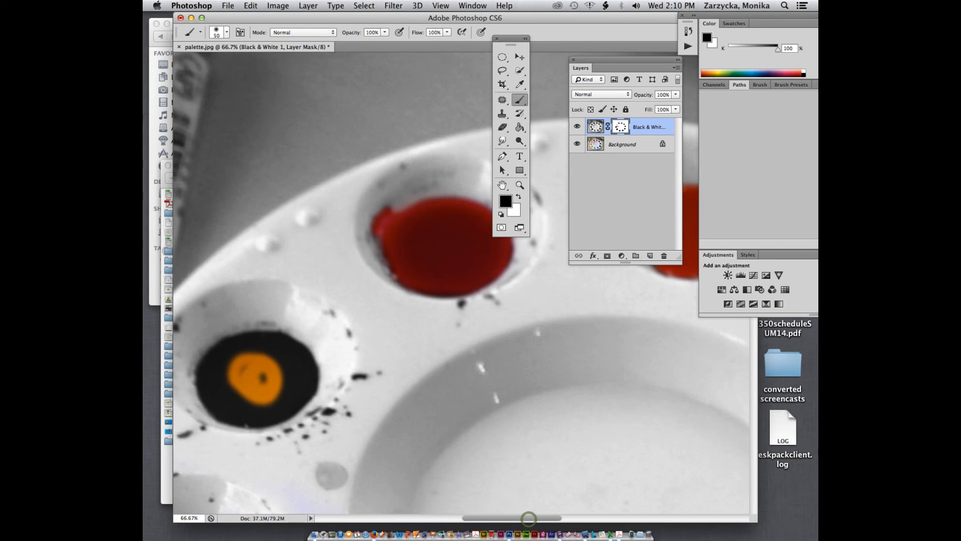
mouse_move(214, 373)
left_mouse_down()
mouse_move(236, 355)
mouse_move(249, 401)
mouse_move(256, 375)
mouse_move(295, 374)
mouse_move(281, 394)
mouse_move(237, 373)
mouse_move(271, 357)
mouse_move(249, 349)
mouse_move(236, 355)
mouse_move(269, 349)
mouse_move(292, 363)
mouse_move(290, 385)
left_mouse_up()
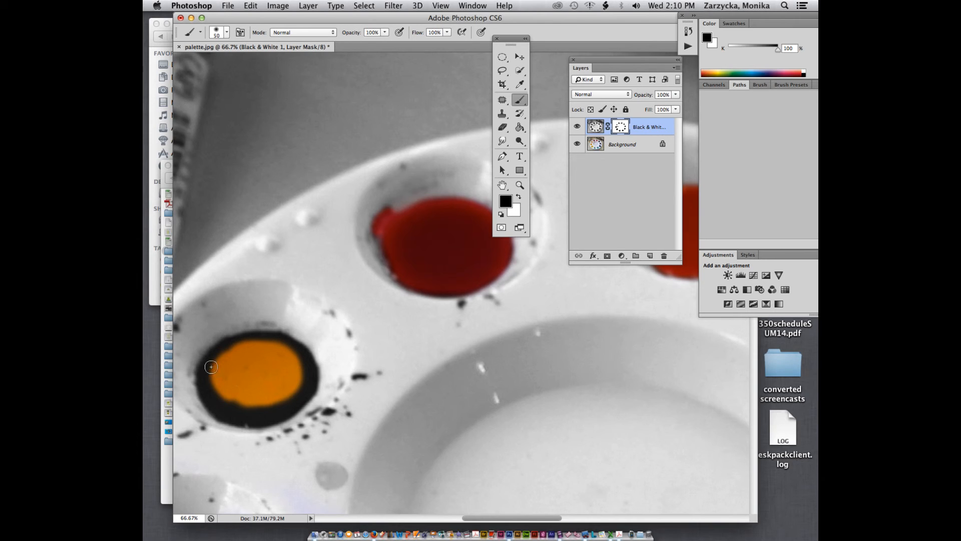
mouse_move(211, 367)
left_mouse_down()
mouse_move(221, 403)
mouse_move(235, 403)
mouse_move(213, 373)
mouse_move(268, 417)
mouse_move(303, 386)
mouse_move(275, 345)
mouse_move(224, 351)
mouse_move(196, 373)
mouse_move(280, 368)
left_mouse_up()
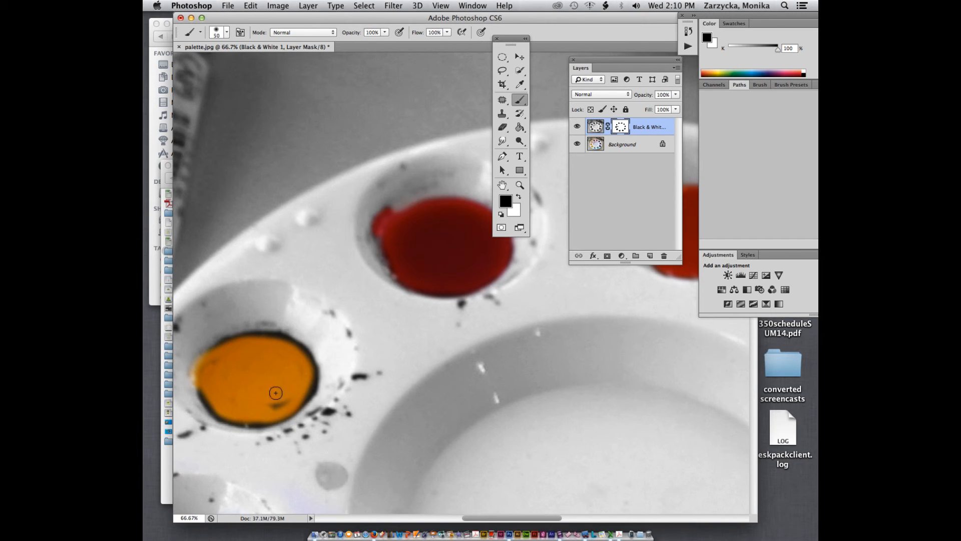
left_click(259, 390)
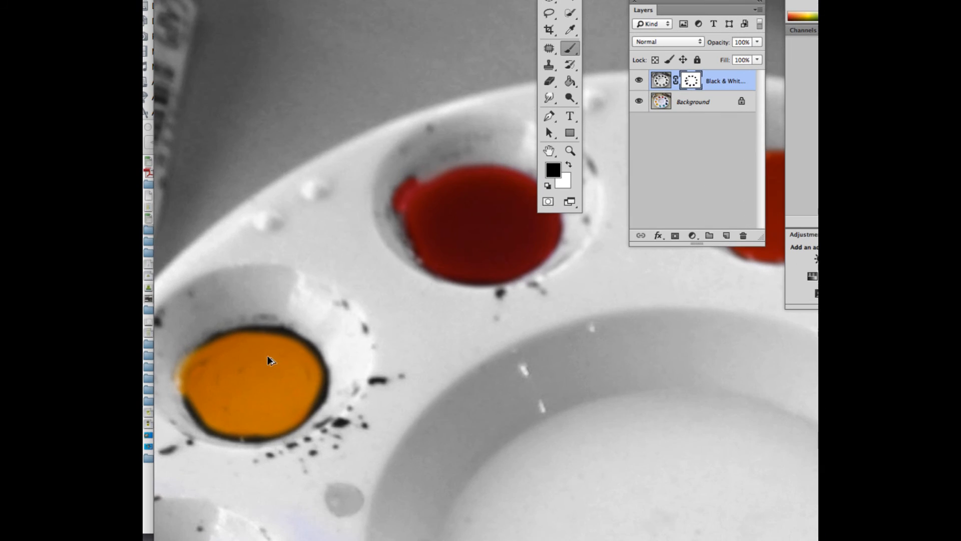
- Paint white on the mask to clean the spill at the second orange well's left edge, and paint black along its remaining dark rim
key("x")
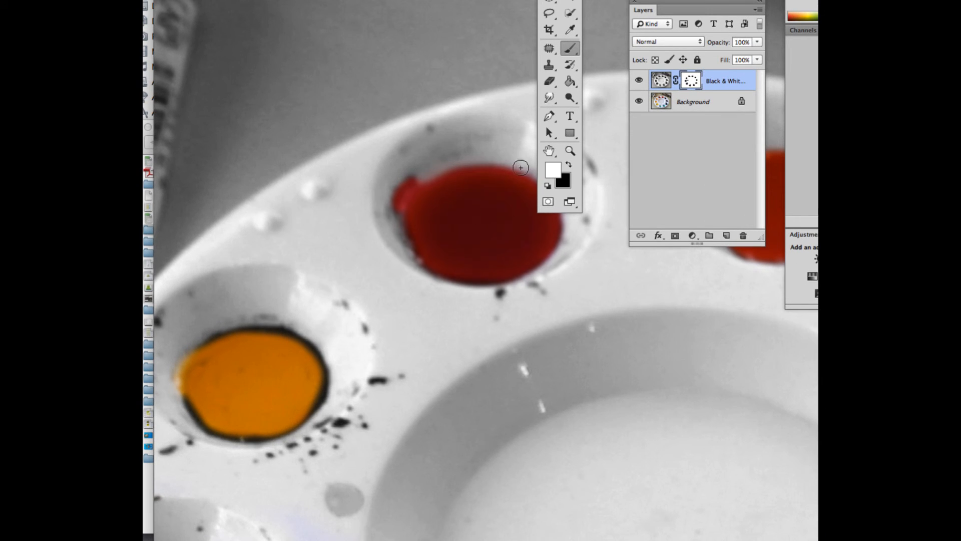
mouse_move(175, 361)
left_mouse_down()
mouse_move(176, 393)
mouse_move(179, 343)
left_mouse_up()
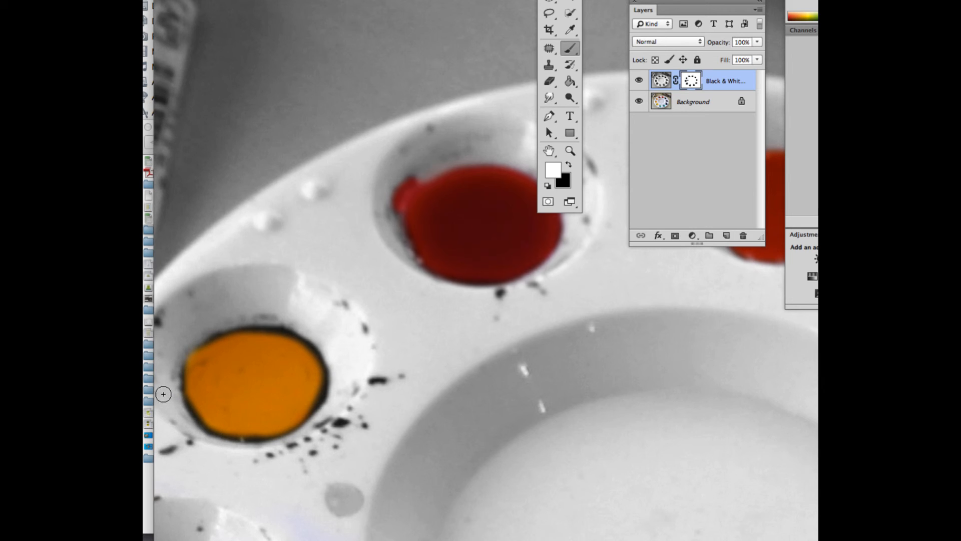
key("x")
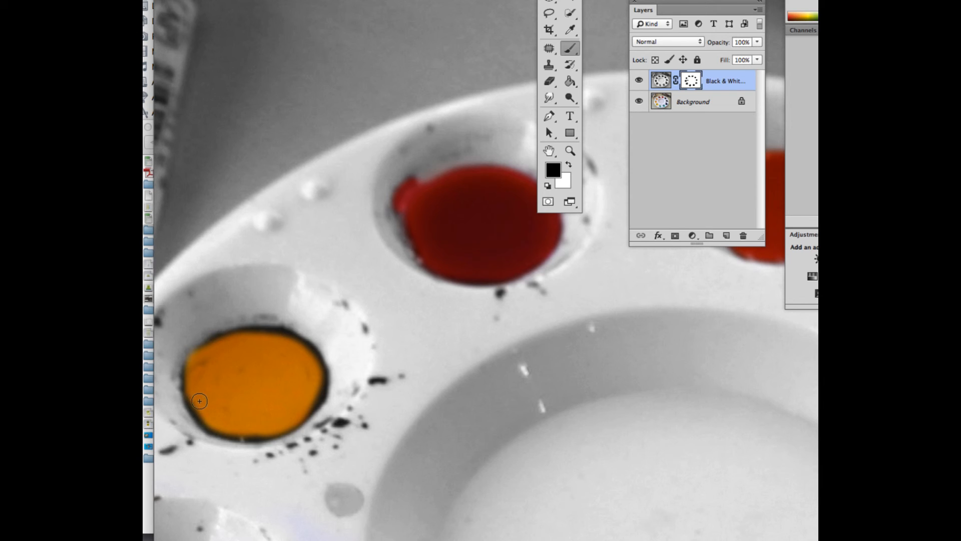
mouse_move(195, 397)
left_mouse_down()
mouse_move(227, 429)
mouse_move(266, 432)
mouse_move(232, 346)
mouse_move(190, 378)
mouse_move(213, 349)
mouse_move(284, 338)
mouse_move(209, 344)
left_mouse_up()
mouse_move(287, 335)
left_mouse_down()
mouse_move(317, 366)
mouse_move(318, 389)
mouse_move(265, 428)
left_mouse_up()
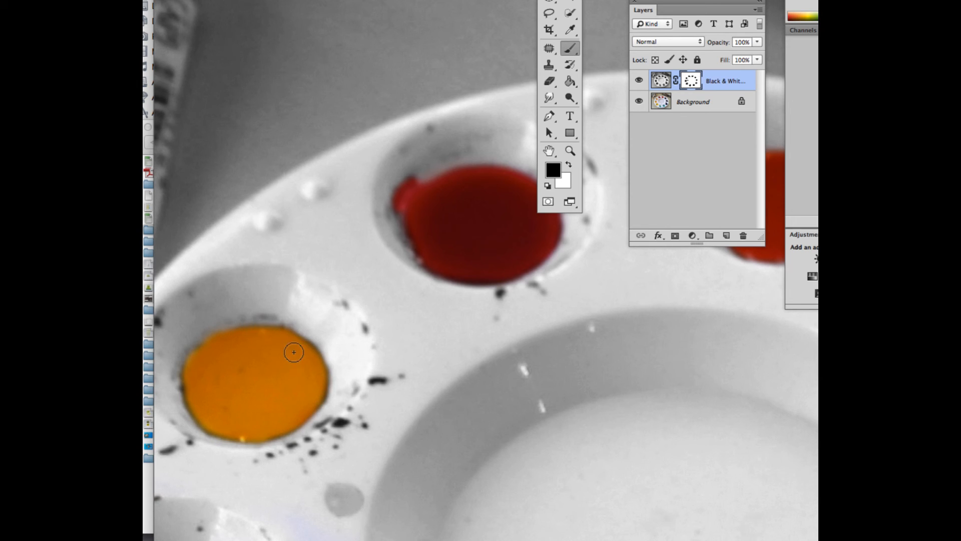
- Resize the whole image to 900 pixels wide with proportions constrained and Bicubic Automatic resampling
key("super+0")
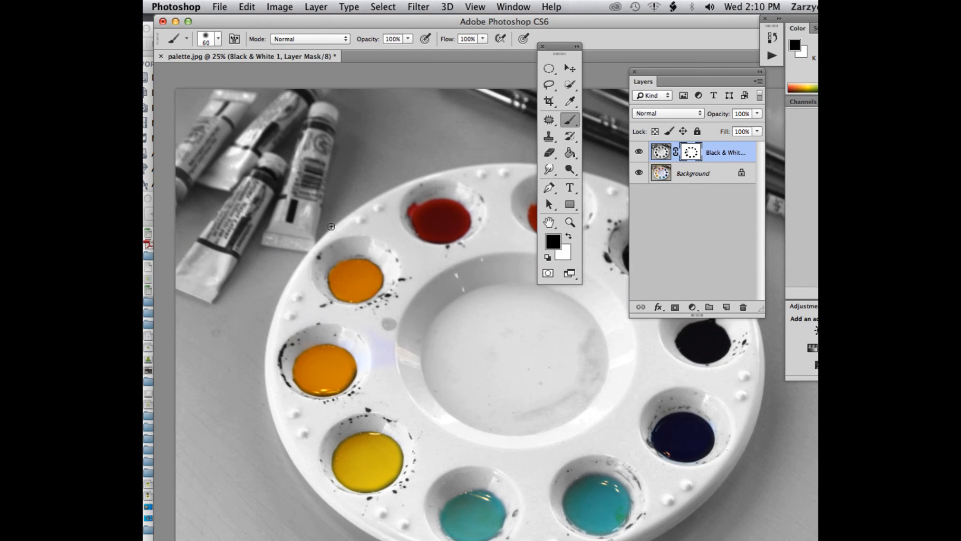
left_click_drag(398, 22, 360, 21)
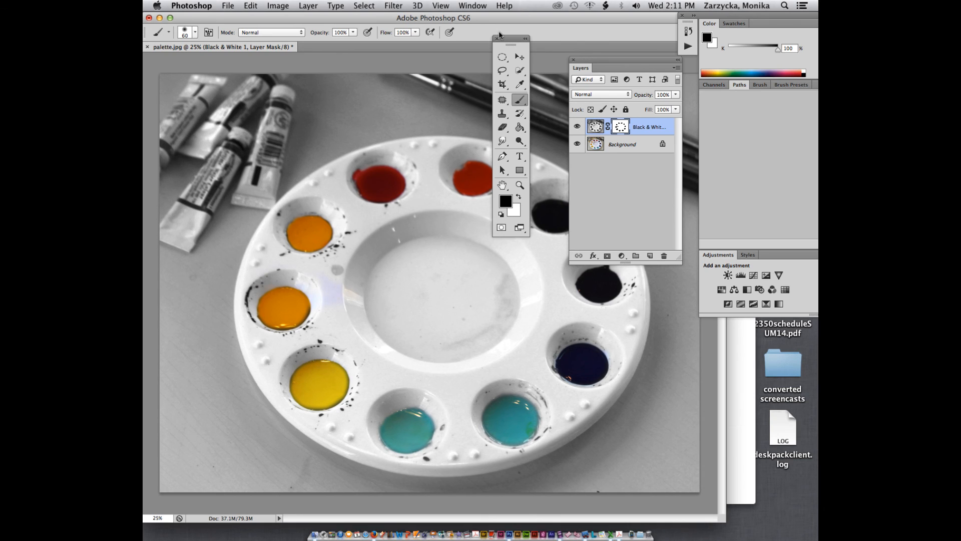
key("super+alt+i")
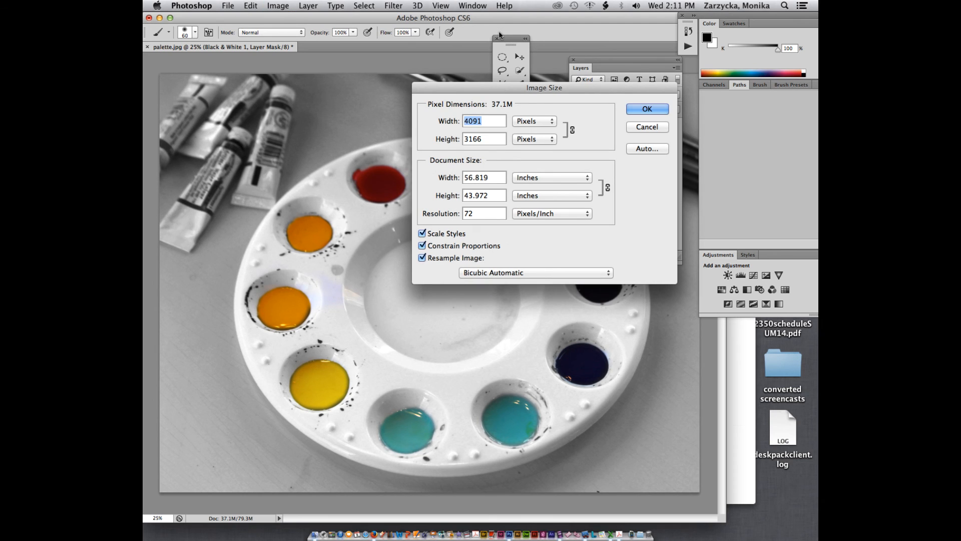
type("900")
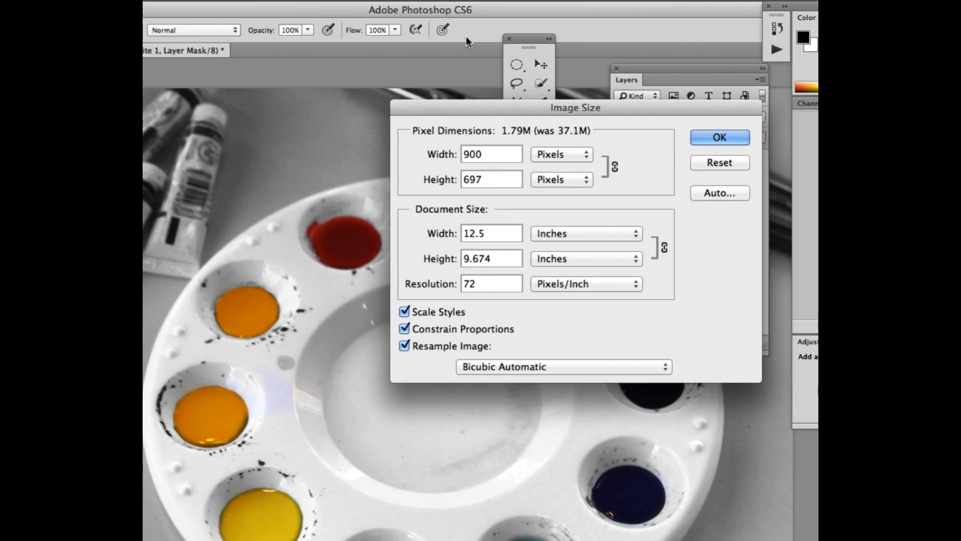
left_click(722, 143)
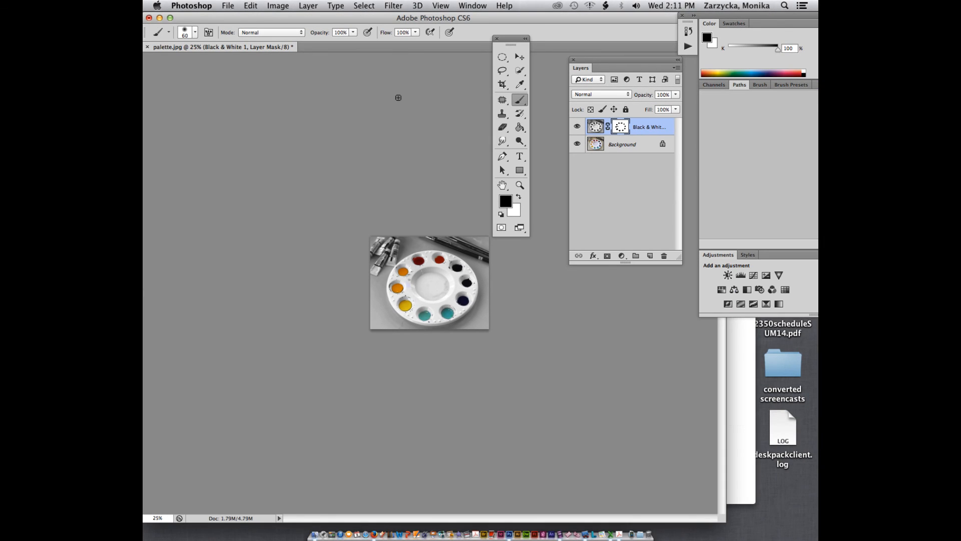
- Save the image as palette.tif in the recent LabAssign13 folder, as a TIFF with layers, LZW image compression and RLE layer compression
left_click(229, 6)
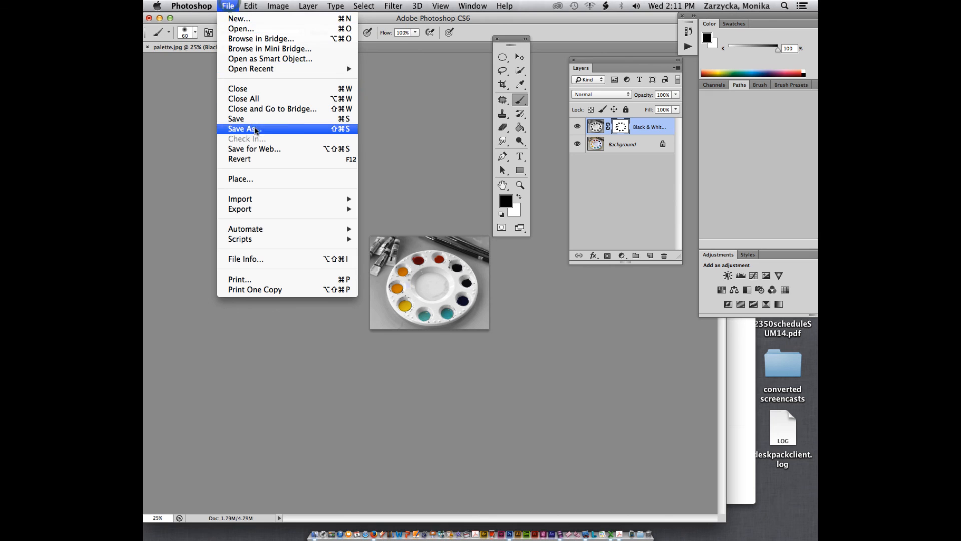
left_click(249, 130)
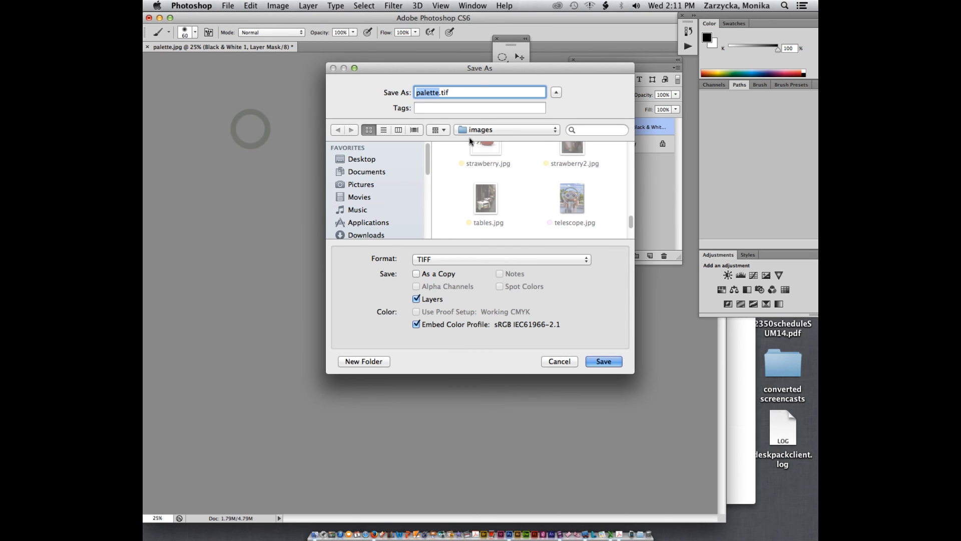
left_click(492, 131)
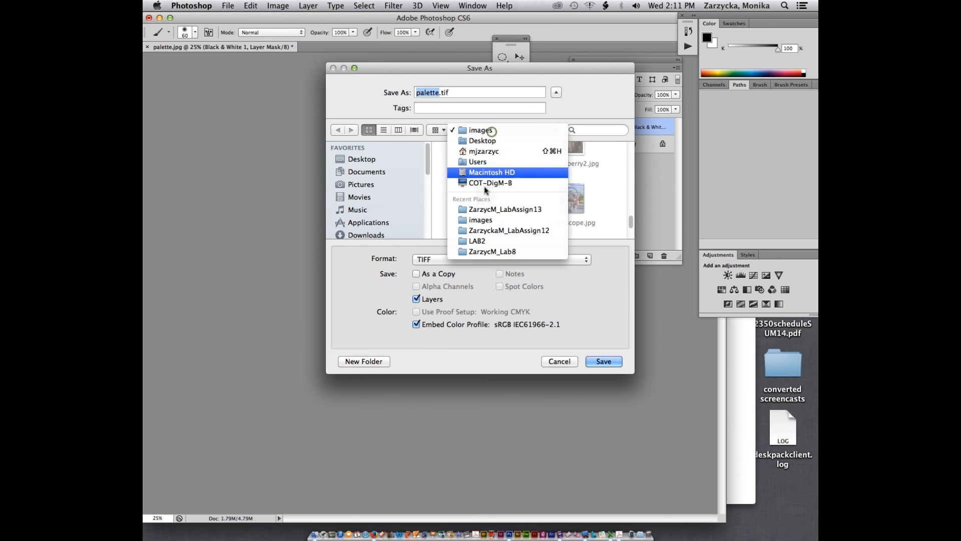
left_click(484, 209)
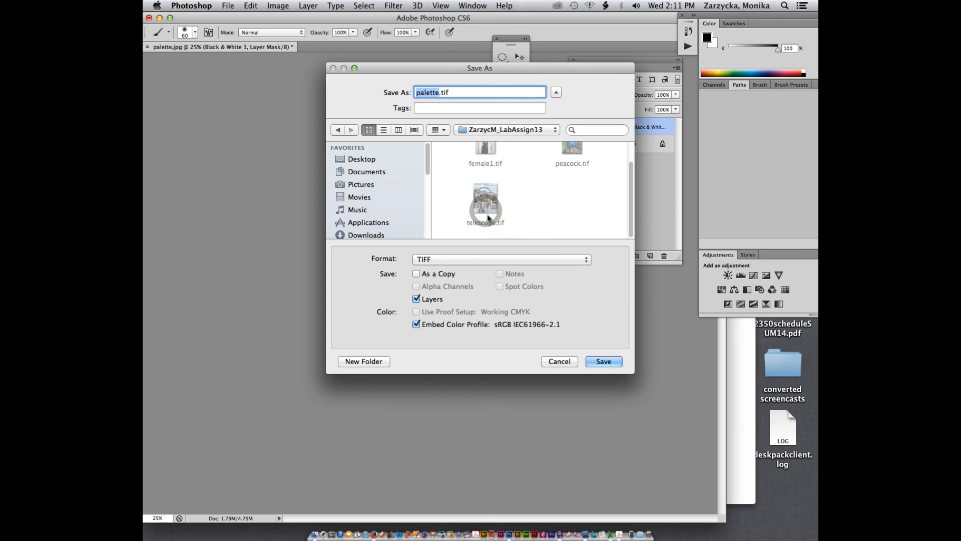
left_click(602, 365)
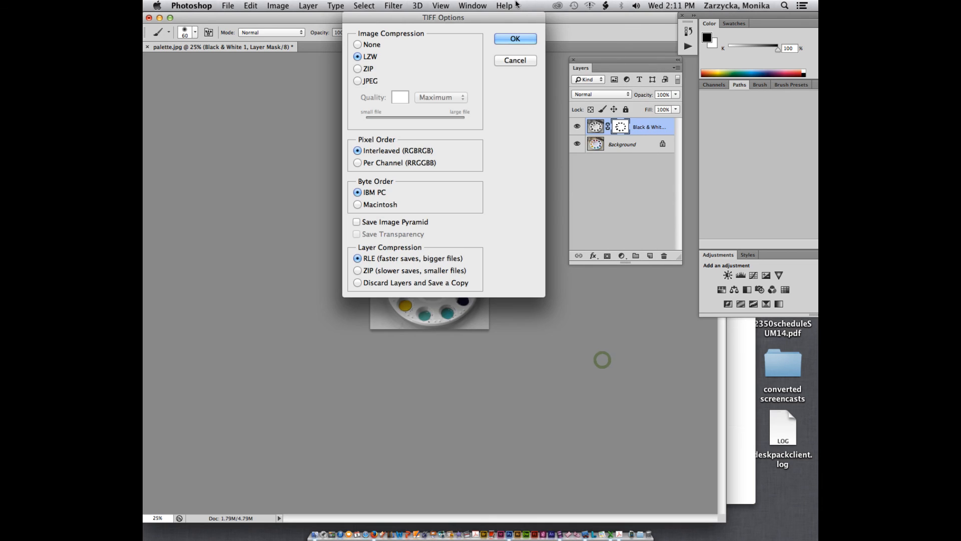
left_click(516, 38)
left_click(574, 189)
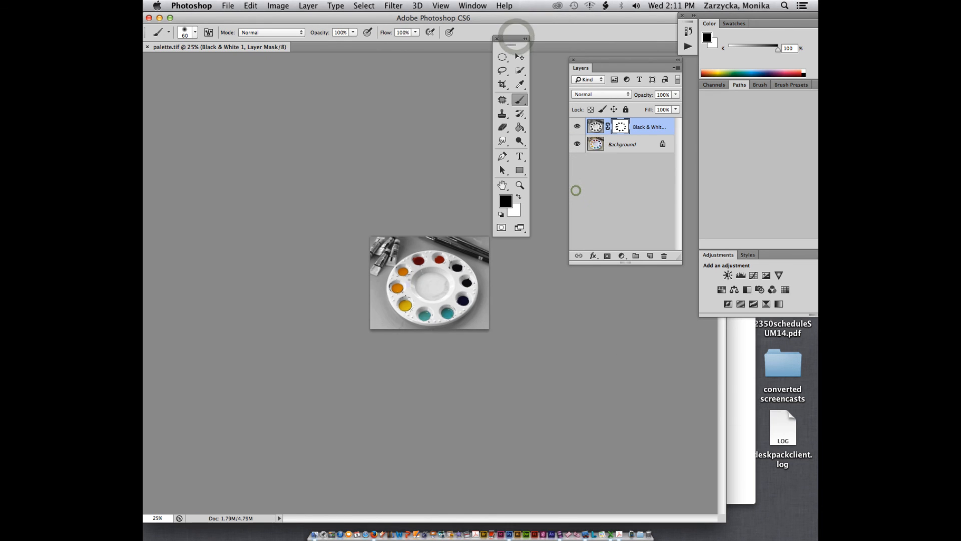